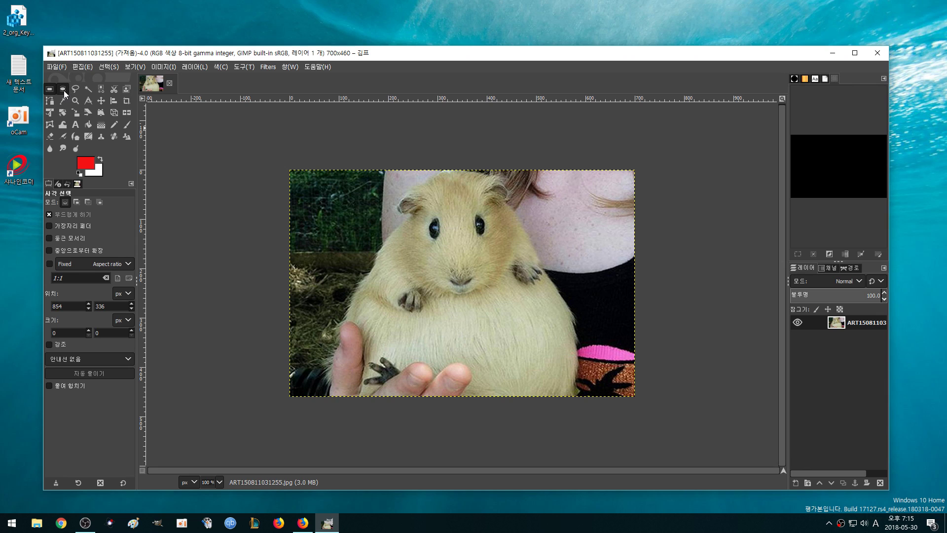
Select a rectangle of about 145 × 139 px over the guinea pig's ear and eye on the photo's left side.
click(63, 90)
click(50, 92)
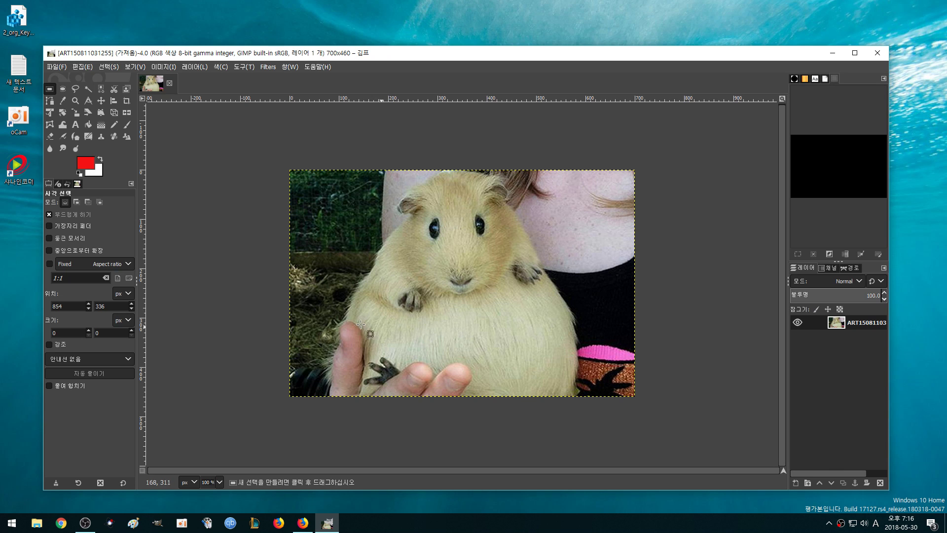
drag(382, 191, 453, 260)
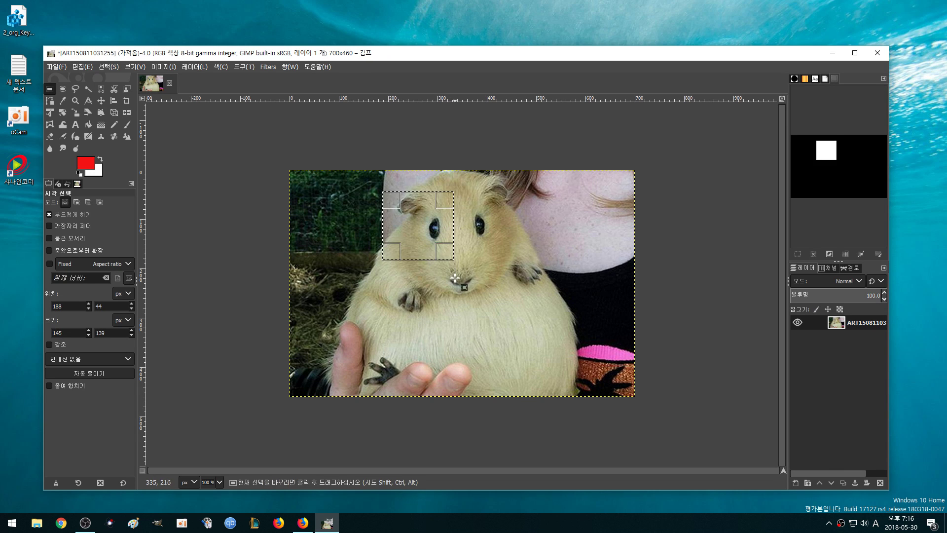
Pixelize the selected ear and eye area, trying equal block widths and heights between 2 and 21 before applying the filter.
right_click(419, 224)
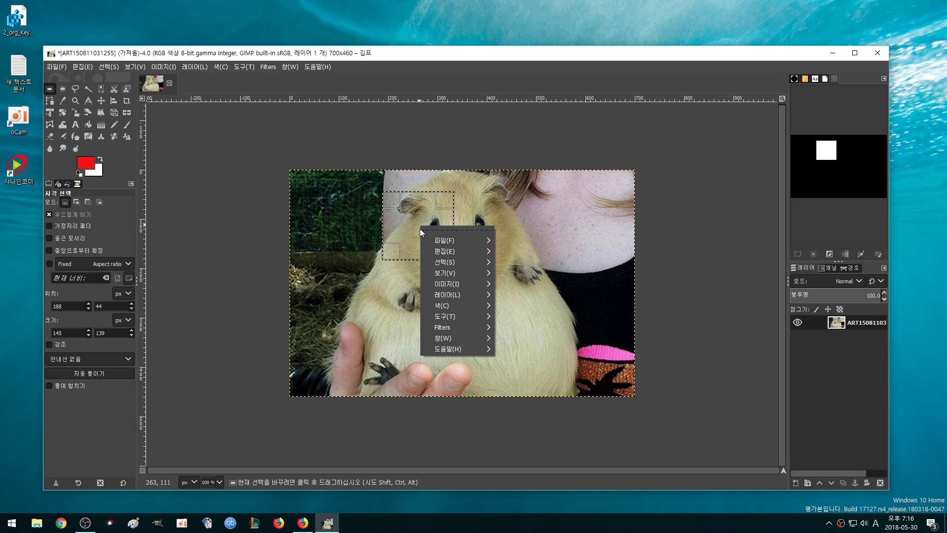
click(247, 67)
click(268, 67)
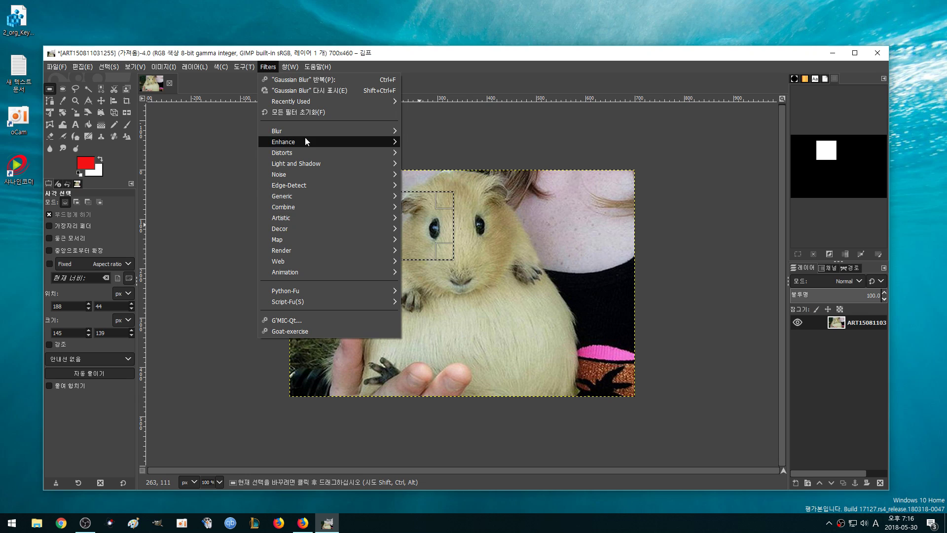
mouse_move(309, 134)
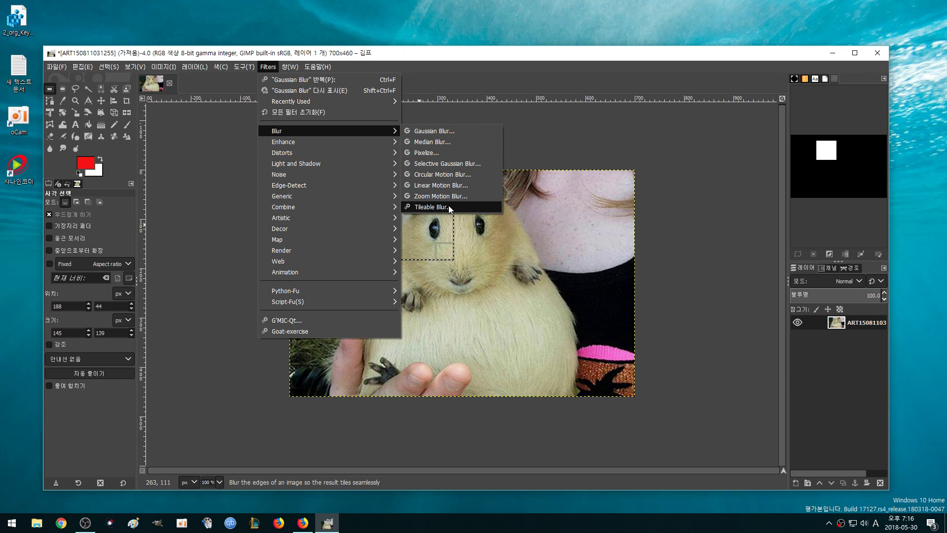
click(440, 152)
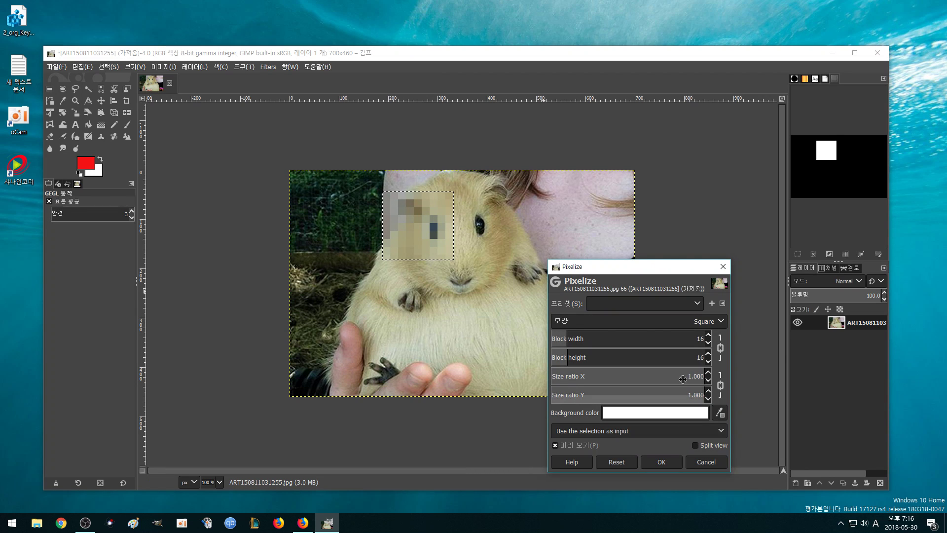
scroll(708, 335, up, 6)
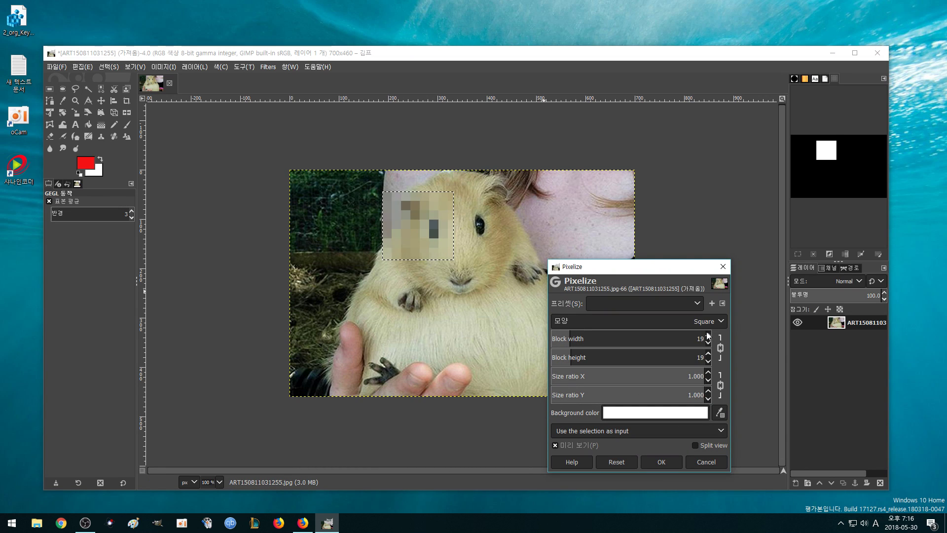
scroll(708, 341, down, 4)
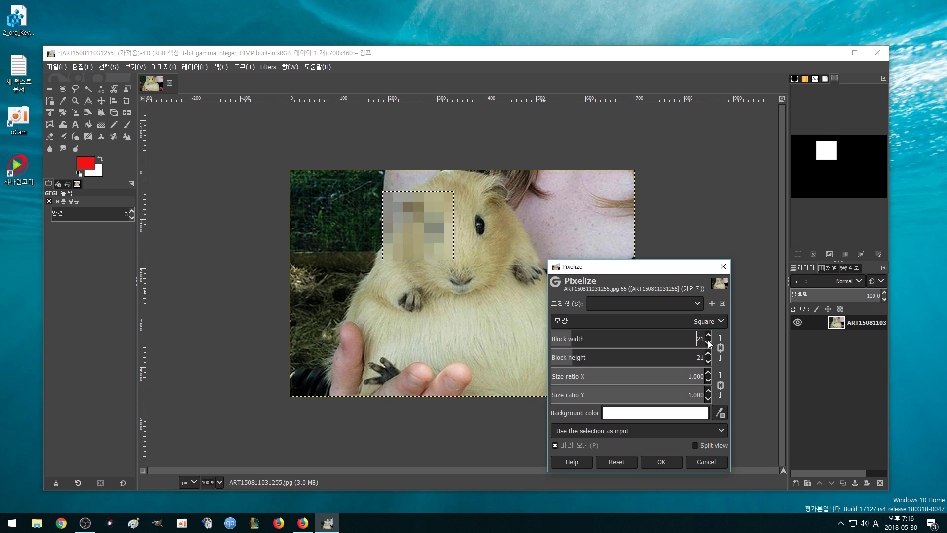
scroll(708, 357, down, 8)
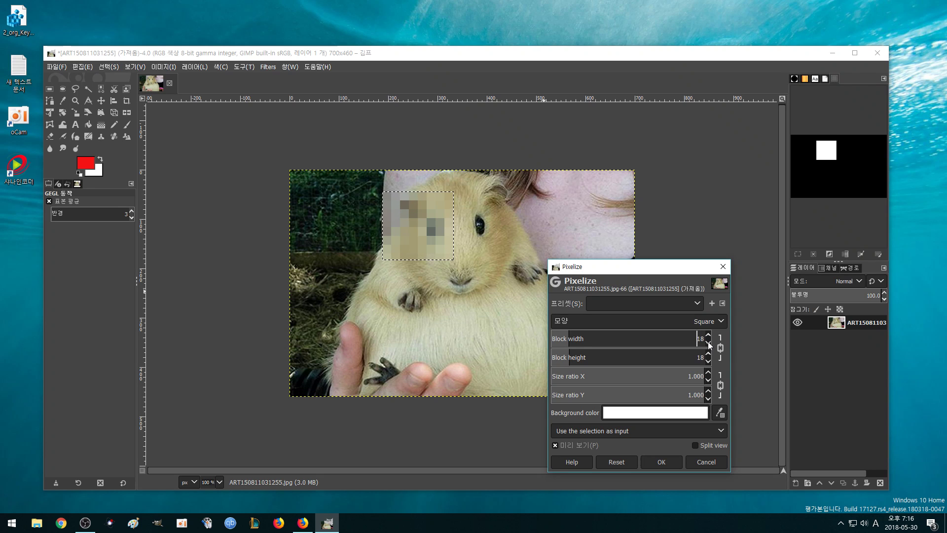
scroll(709, 343, down, 8)
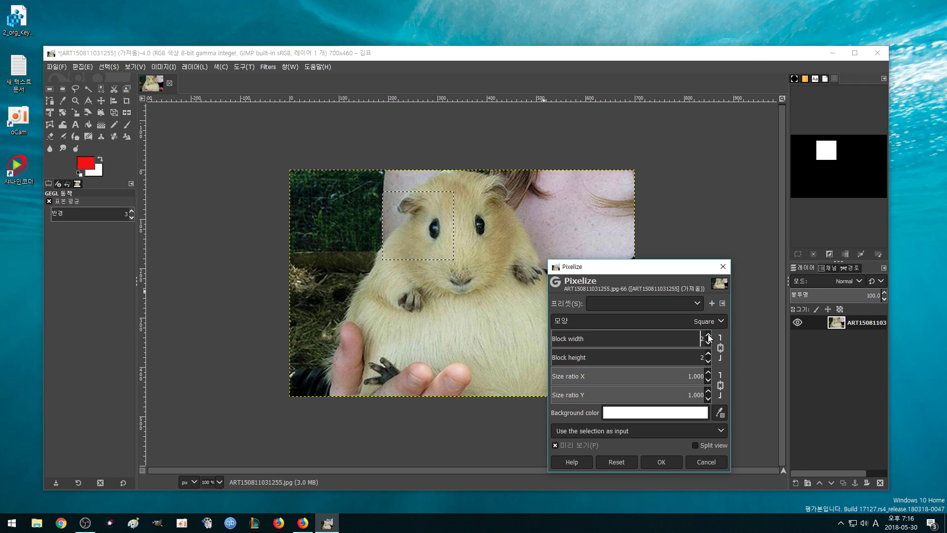
scroll(708, 337, up, 3)
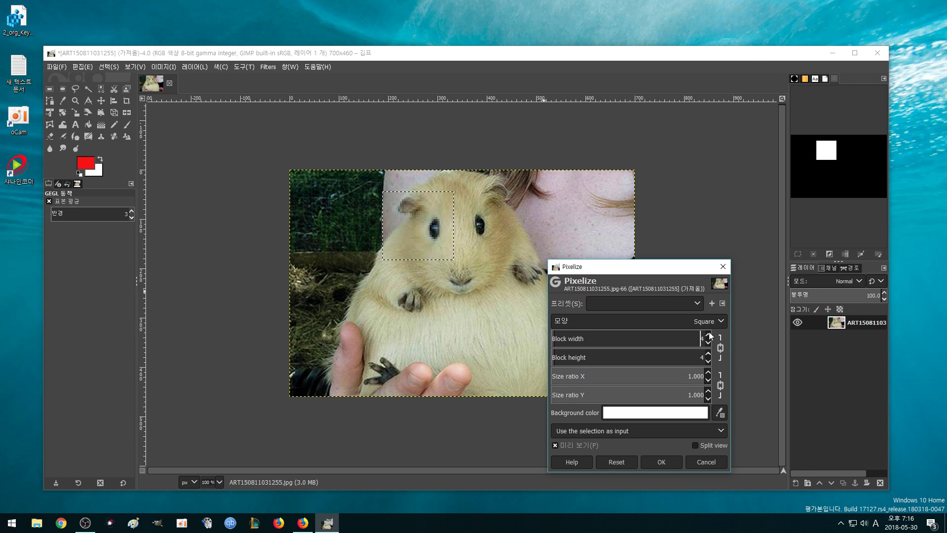
scroll(710, 335, up, 2)
click(665, 459)
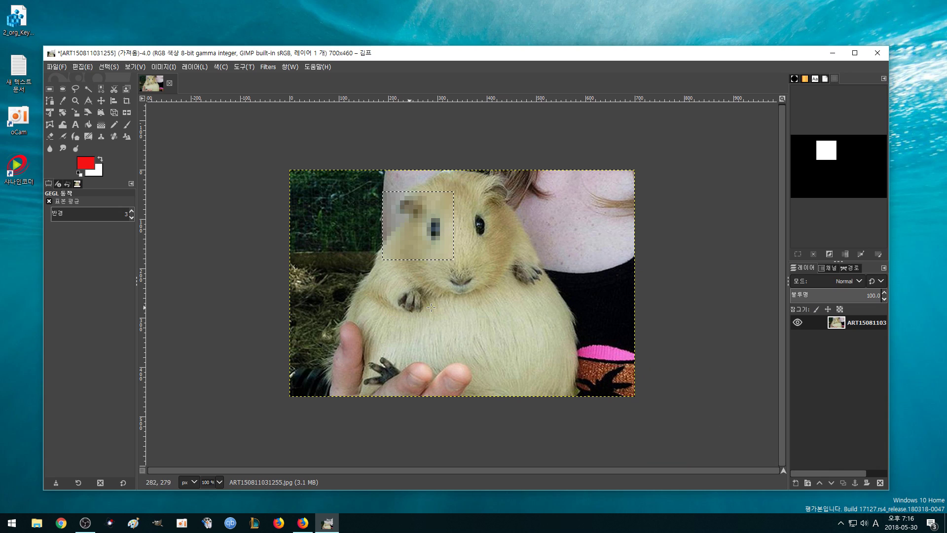
Reapply Pixelize to the eye area with 16 × 16 blocks, and repeat it on a 130 × 86 px selection over the right-hand front paw.
key(shift+ctrl+f)
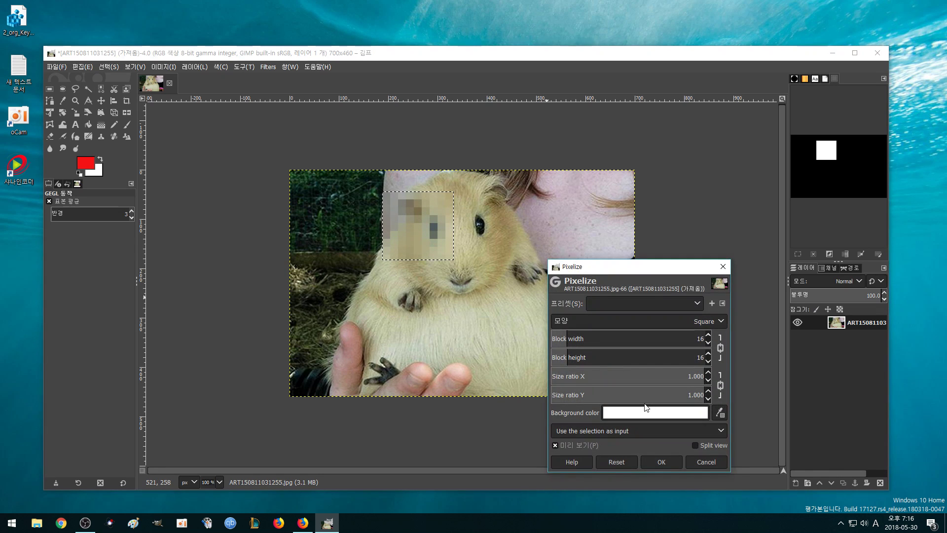
click(665, 462)
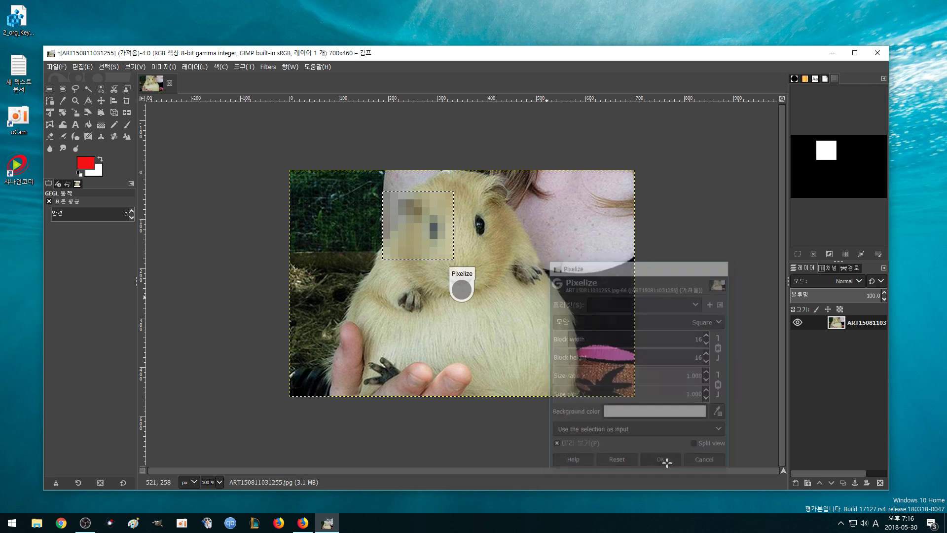
click(49, 89)
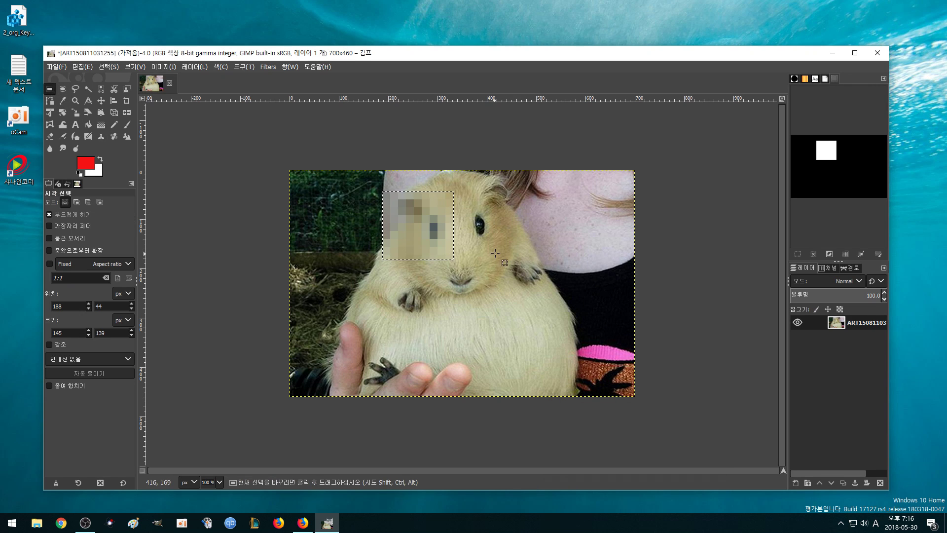
drag(496, 252, 560, 294)
key(ctrl+f)
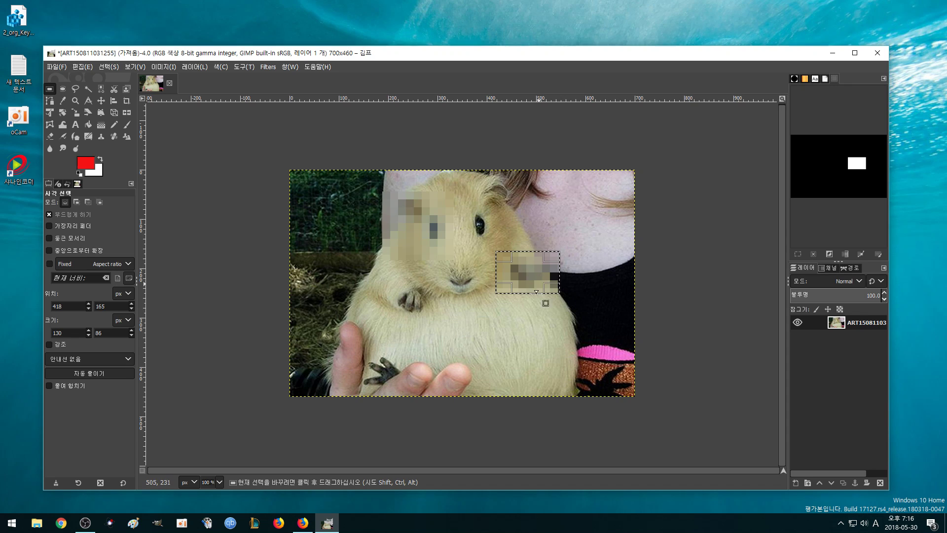
Repeat the Pixelize filter on rectangles over the other front paw (about 106 × 82 px) and the thumb and foot (about 187 × 147 px), then deselect.
key(ctrl)
drag(378, 279, 432, 320)
key(ctrl)
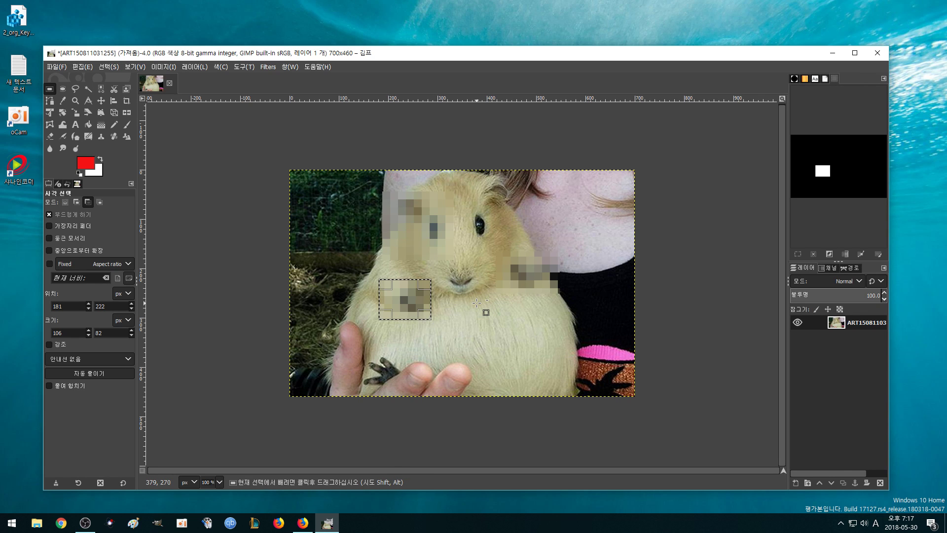
drag(316, 316, 408, 388)
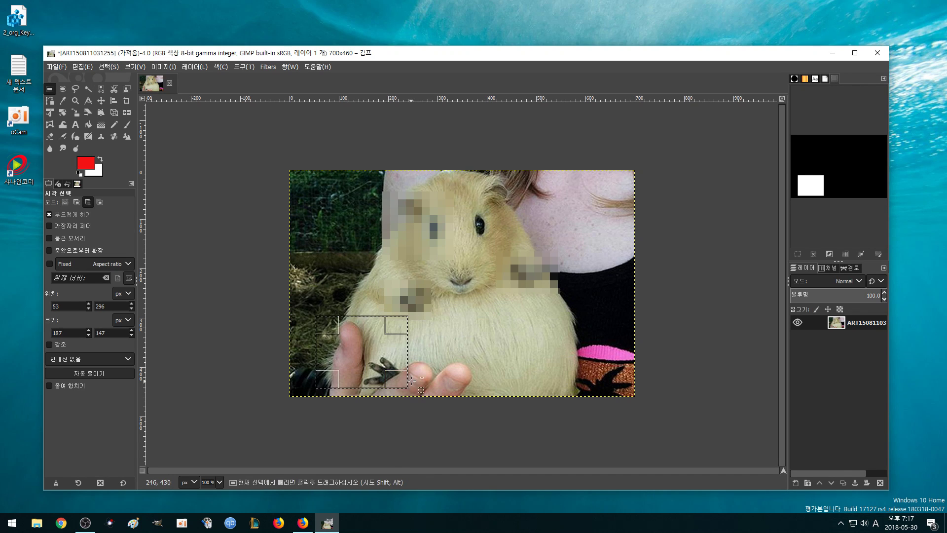
key(ctrl+f)
click(488, 339)
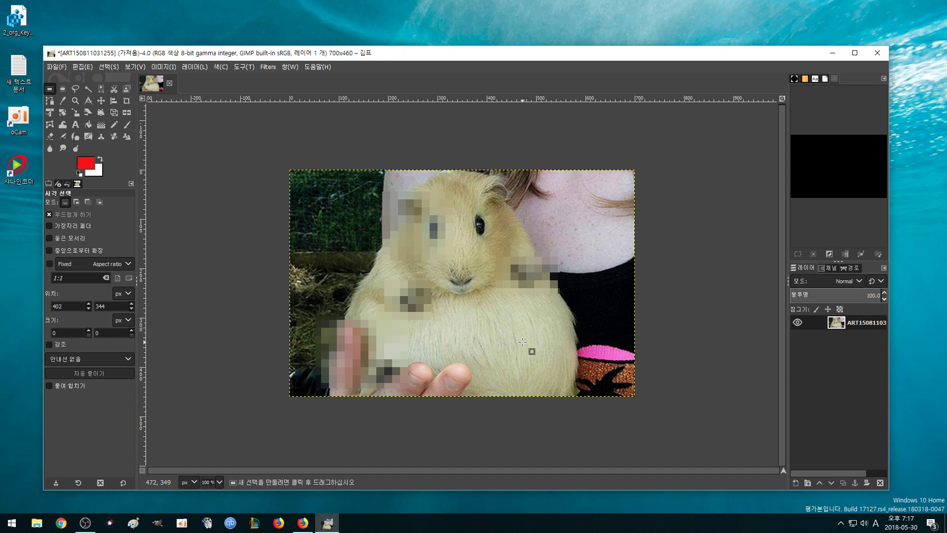
Undo all the pixelation and selections to return the photo to its original state.
key(ctrl+z)
key(ctrl+z)
key(ctrl+z)
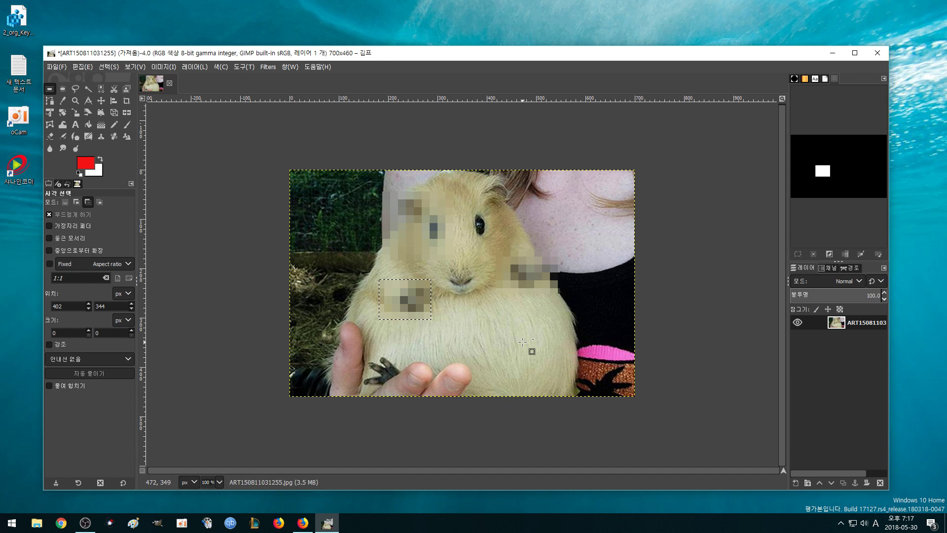
key(ctrl+z)
key(ctrl+z)
key(ctrl+z)
key(ctrl+z)
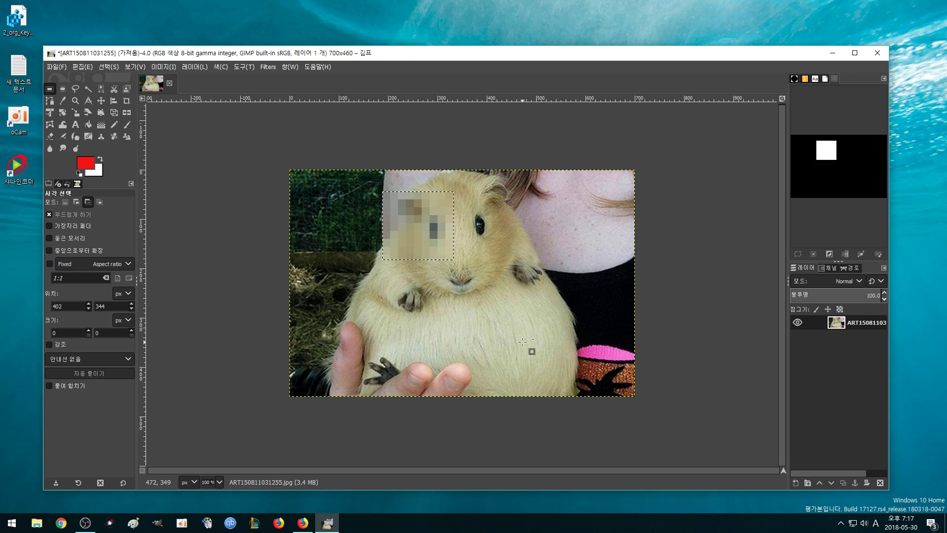
key(ctrl+z)
key(ctrl+z)
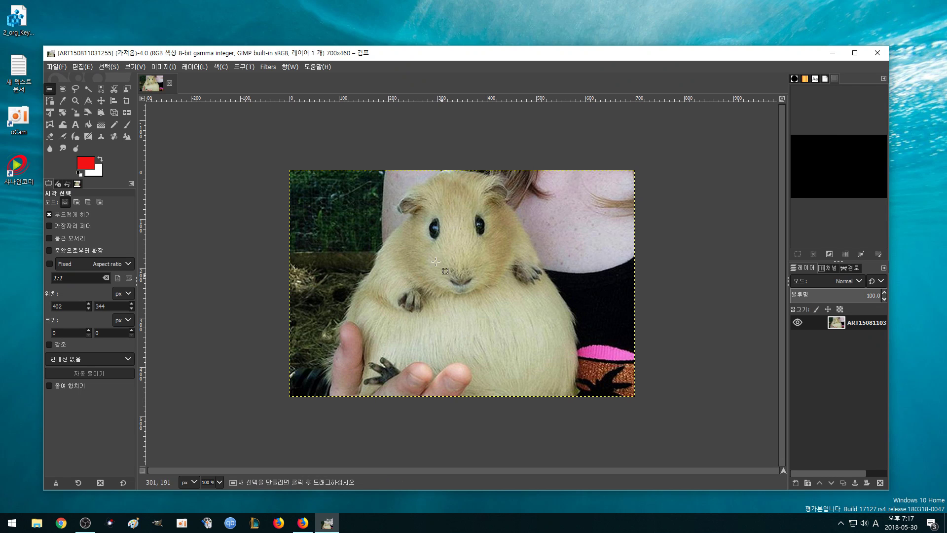
Select a 143 × 103 px rectangle over the left-hand ear and eye and apply a Gaussian Blur of 6.50 in X and Y.
drag(379, 195, 449, 246)
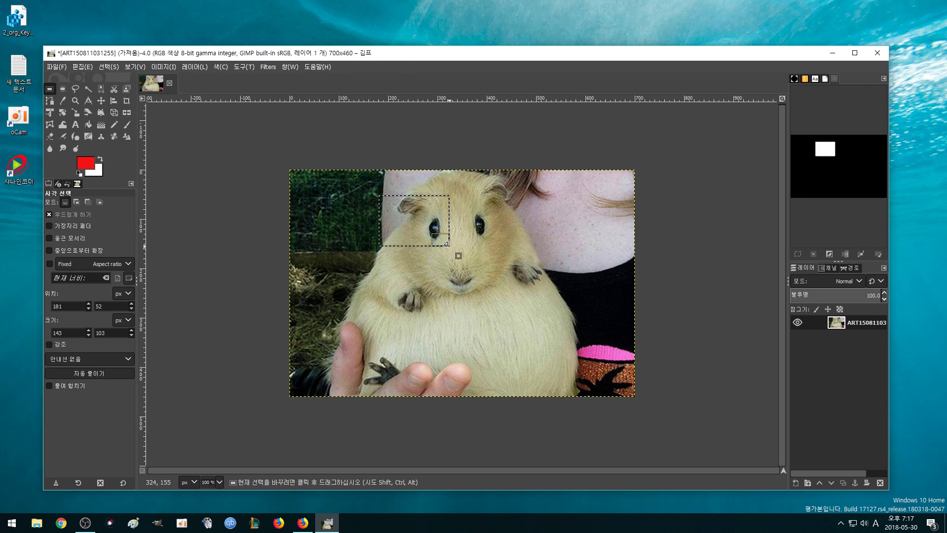
click(267, 67)
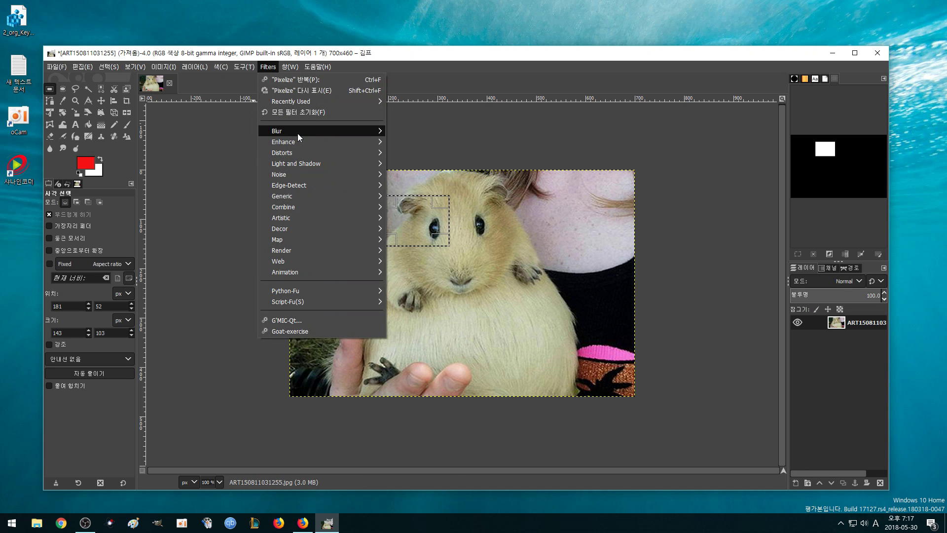
mouse_move(364, 131)
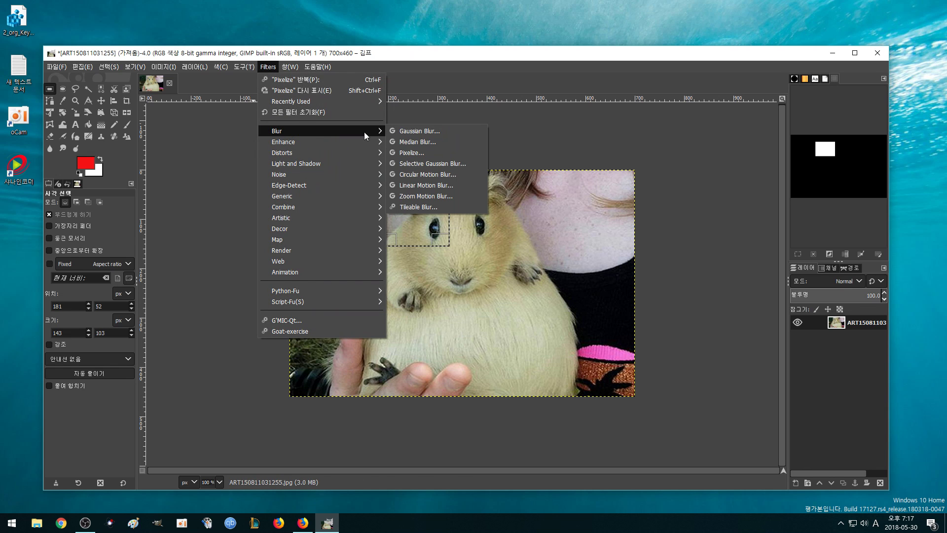
click(433, 131)
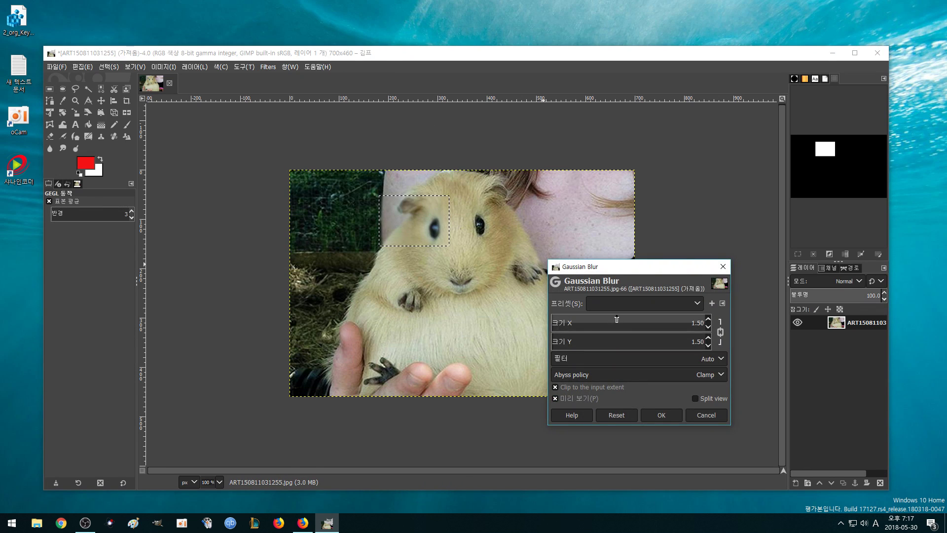
click(708, 319)
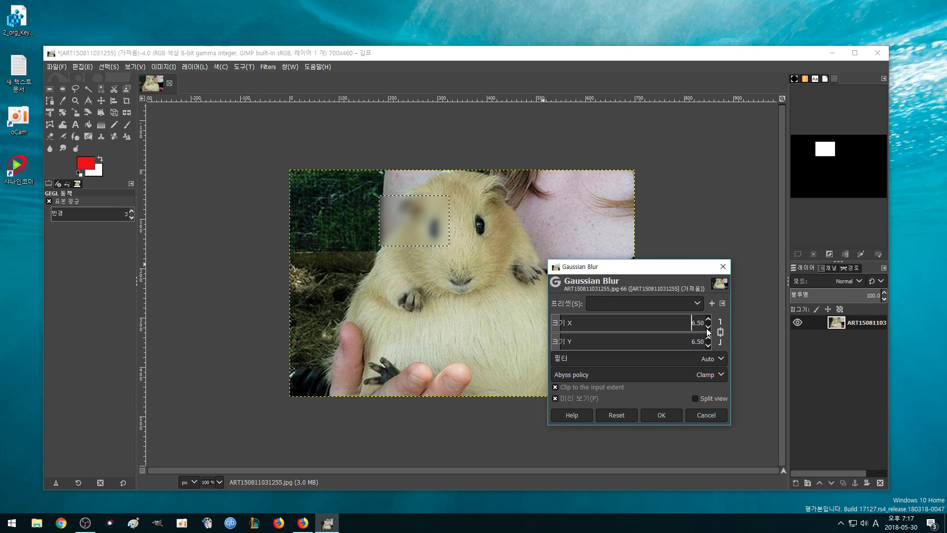
click(661, 415)
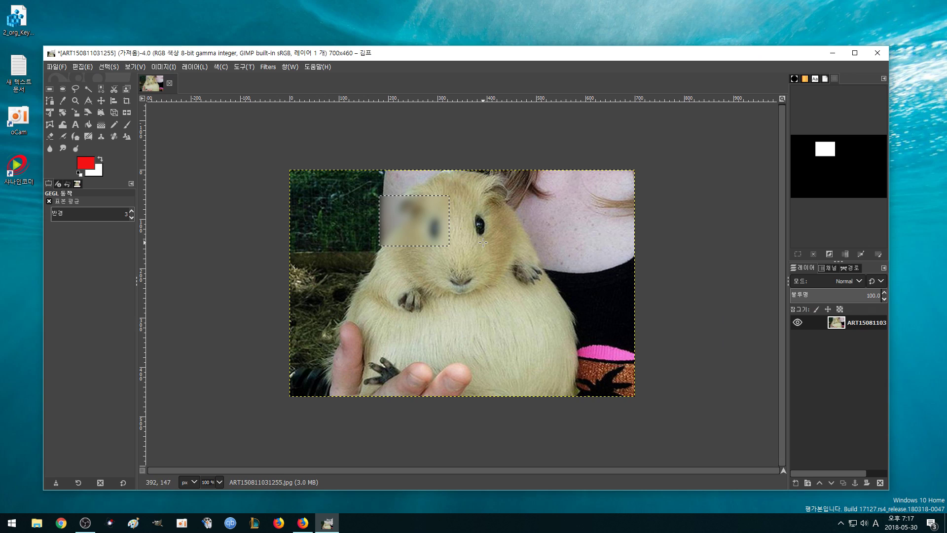
Select a rectangle over the guinea pig's other eye and repeat the Gaussian Blur with the same settings.
click(50, 90)
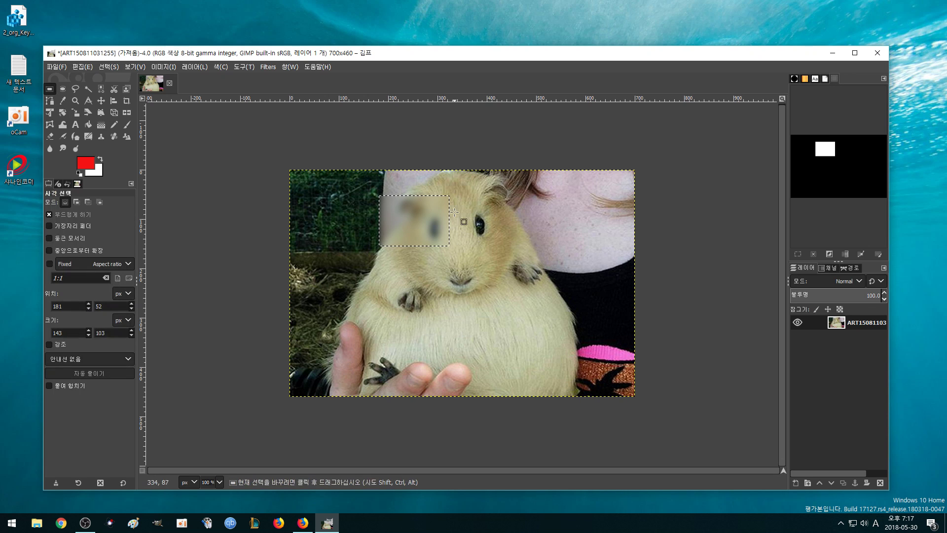
drag(453, 206, 558, 300)
key(ctrl+f)
Repeat the Gaussian Blur on rectangles over the right-hand front paw (about 100 × 75 px) and the nose and mouth (about 117 × 85 px).
click(518, 275)
key(ctrl+f)
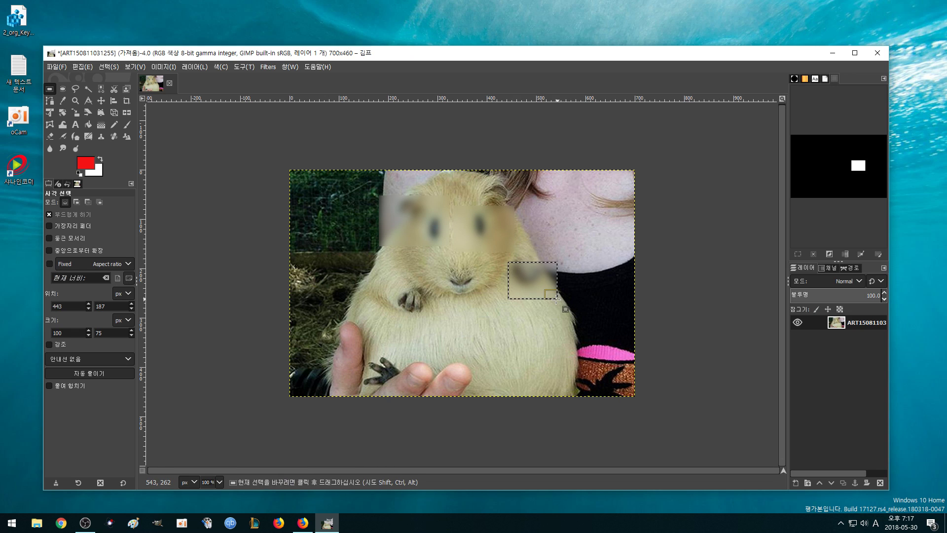
click(532, 282)
drag(432, 260, 489, 302)
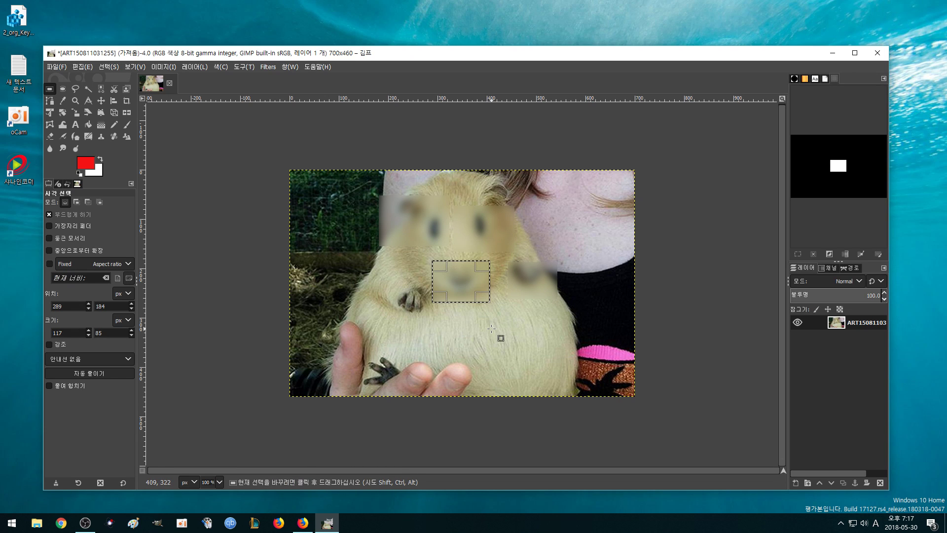
key(ctrl+f)
Select a rectangle of about 309 × 185 px across the mouth, paws and upper belly, repeat the Gaussian Blur on it, and deselect.
drag(381, 262, 533, 353)
key(ctrl+f)
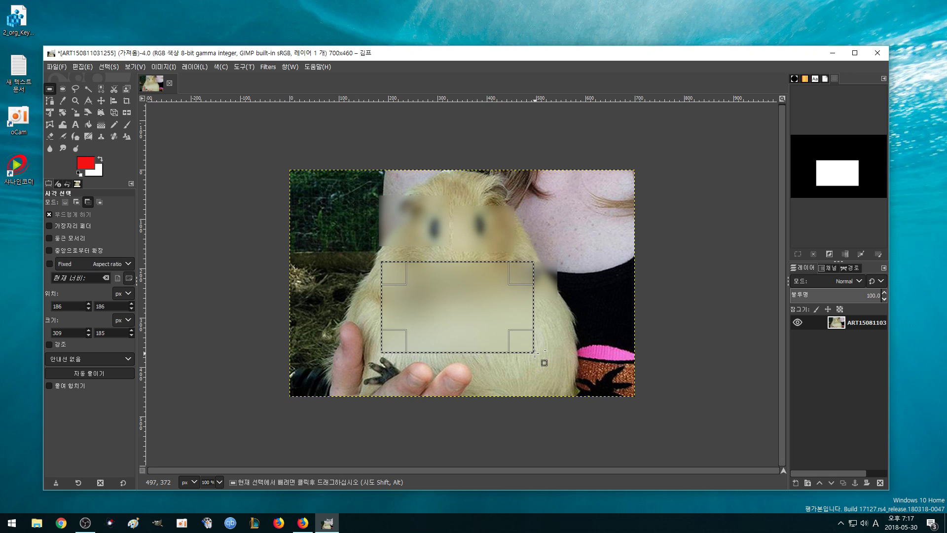
click(558, 332)
Undo the Gaussian blurs and selections over the belly, nose and paws.
key(ctrl+z)
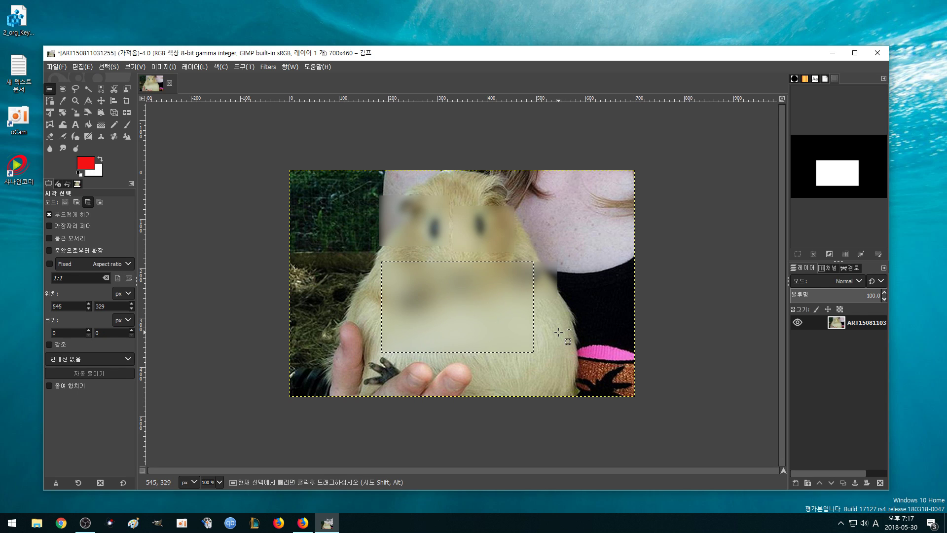
key(ctrl+z)
key(ctrl+z)
key(ctrl+z)
key(ctrl+z)
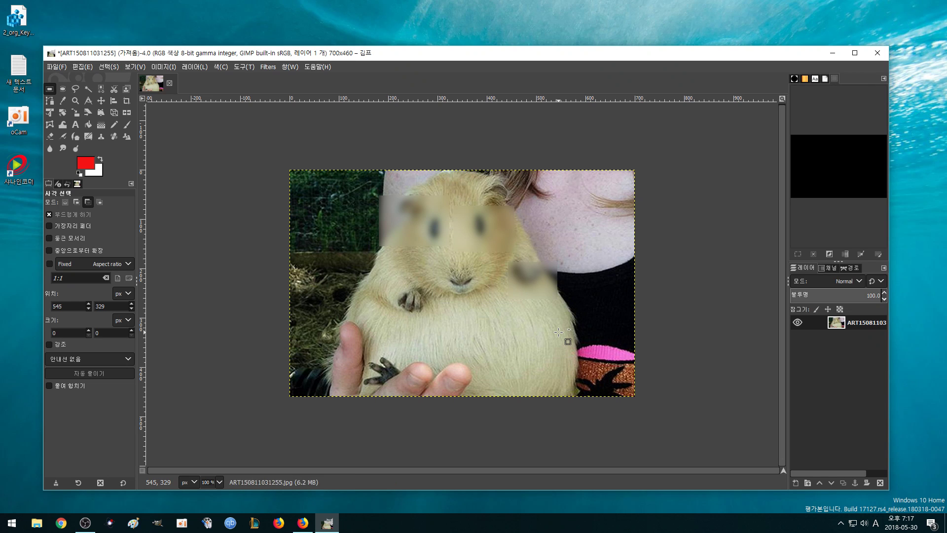
key(ctrl+z)
key(ctrl+z)
key(ctrl+z)
key(ctrl+z)
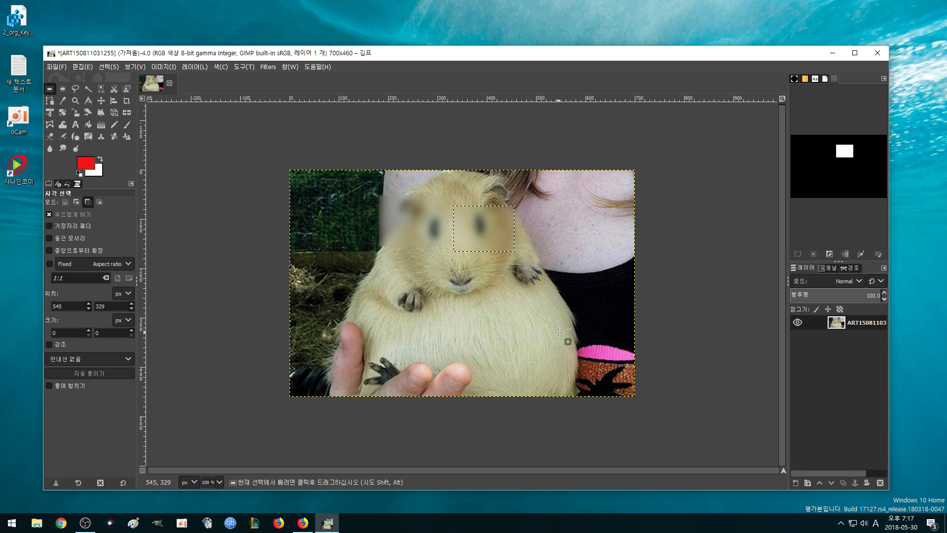
Undo the remaining Gaussian blurs and selections over the guinea pig's eyes.
key(ctrl+z)
key(ctrl+z)
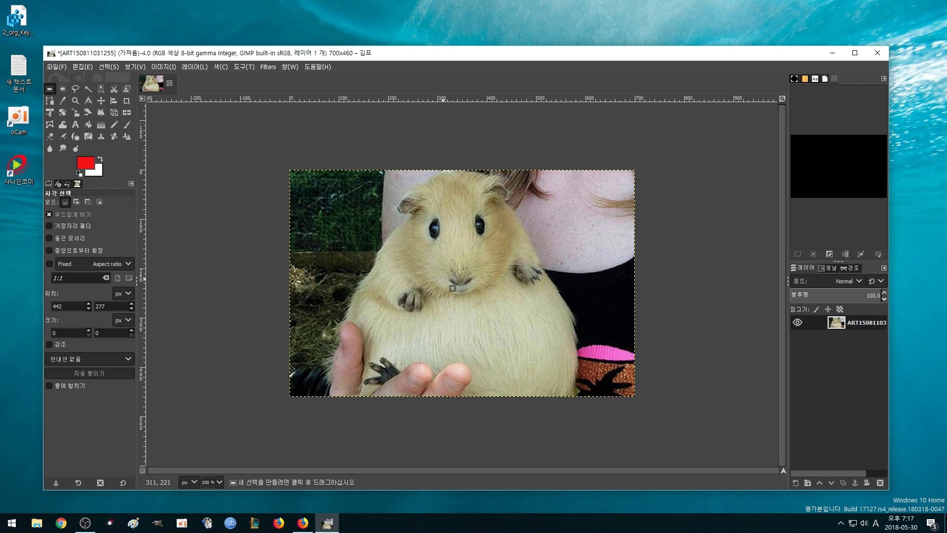
Select a rectangle of about 214 × 255 px over the guinea pig's left-hand eye and front paw and start Median Blur on it.
drag(358, 197, 463, 323)
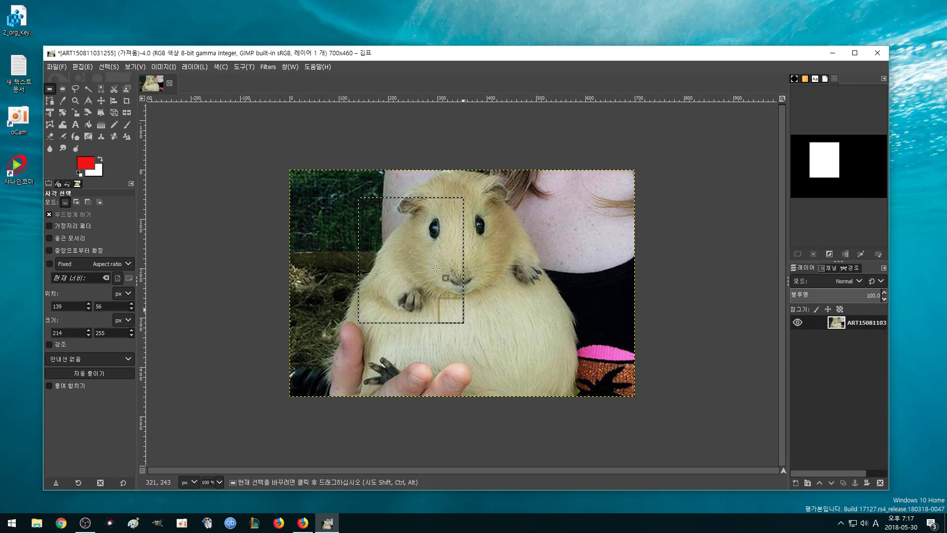
right_click(424, 246)
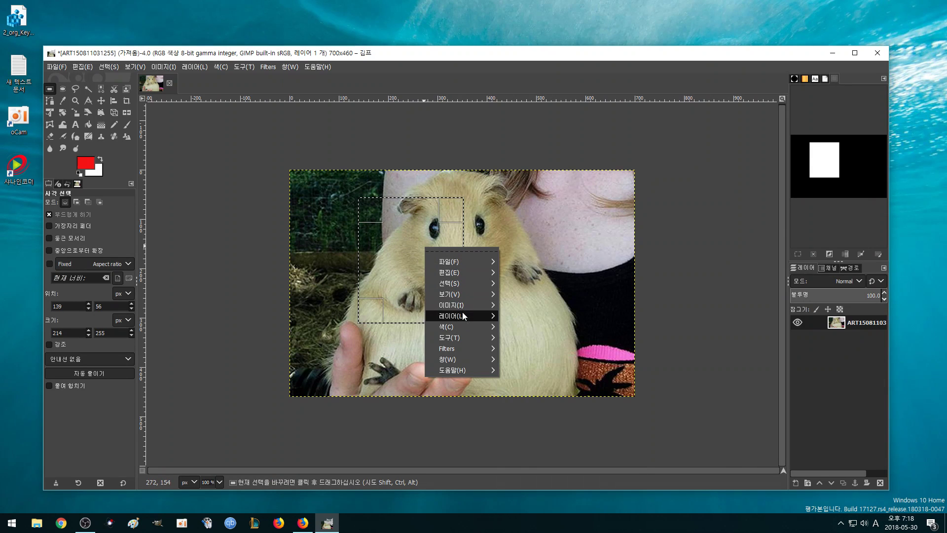
mouse_move(457, 347)
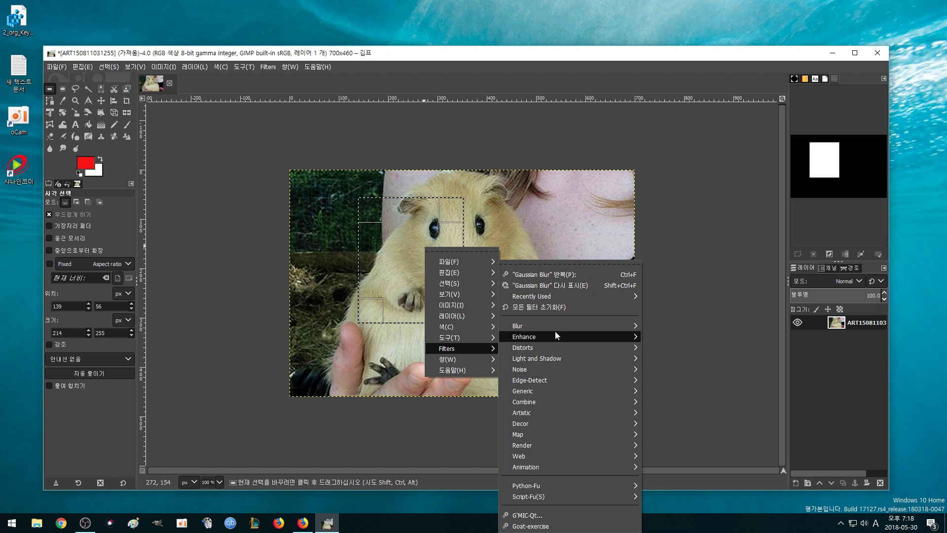
mouse_move(557, 324)
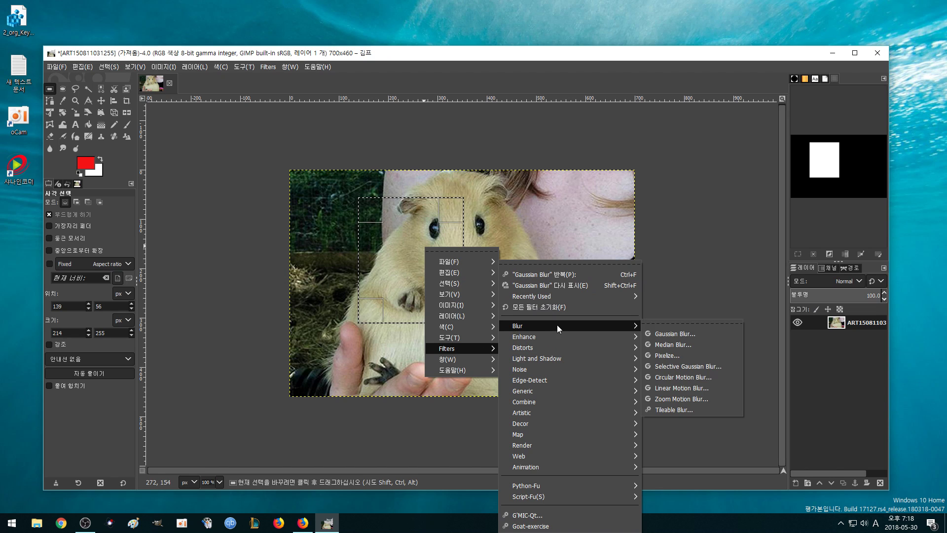
click(677, 344)
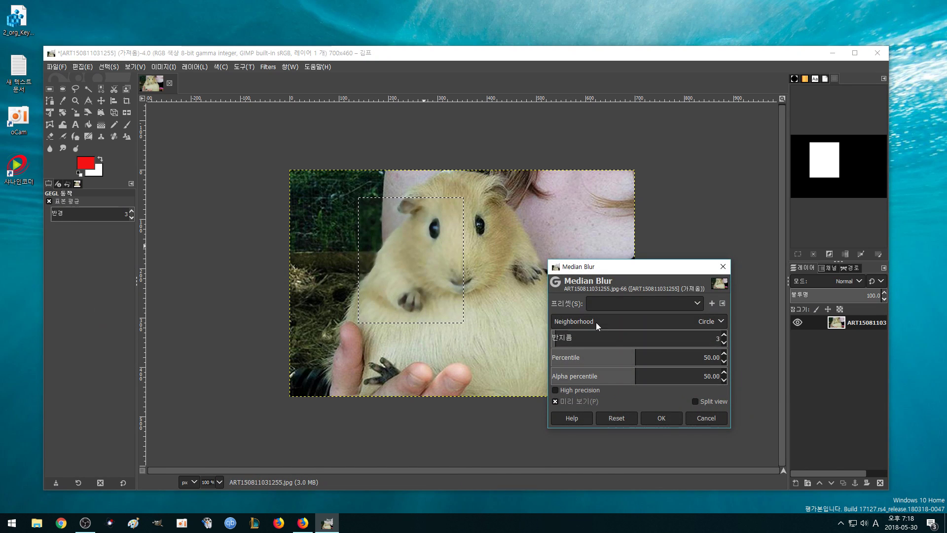
Raise the Median Blur radius to about 11 and apply the filter to the selection.
click(724, 335)
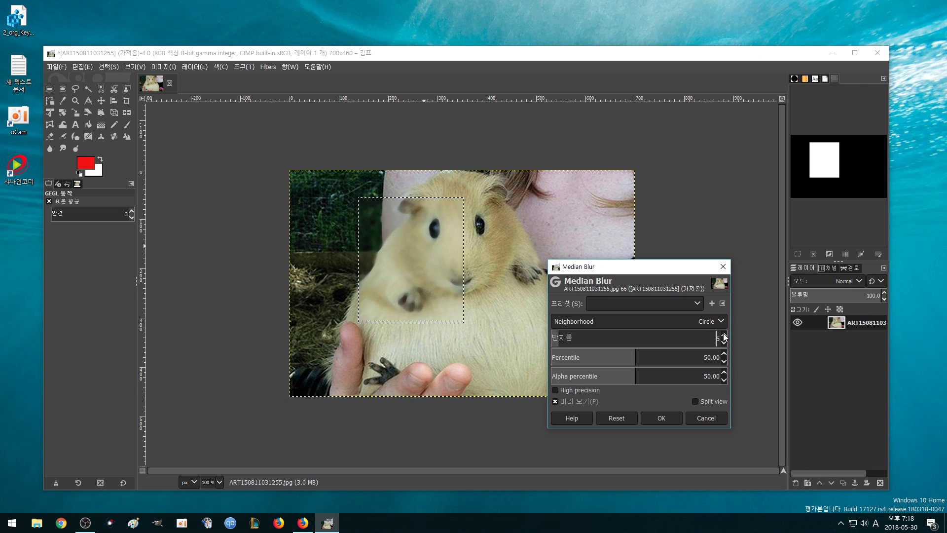
click(723, 336)
click(724, 336)
click(724, 336)
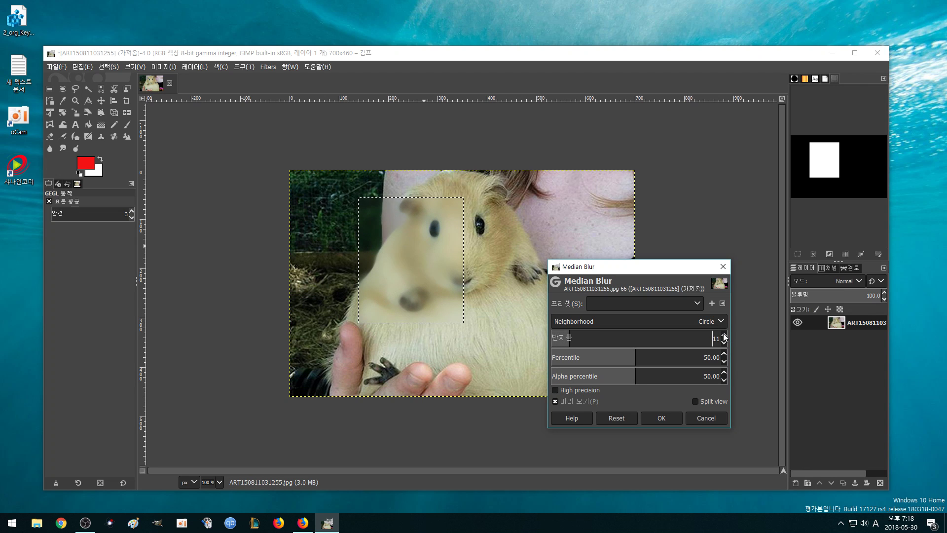
click(724, 335)
click(662, 418)
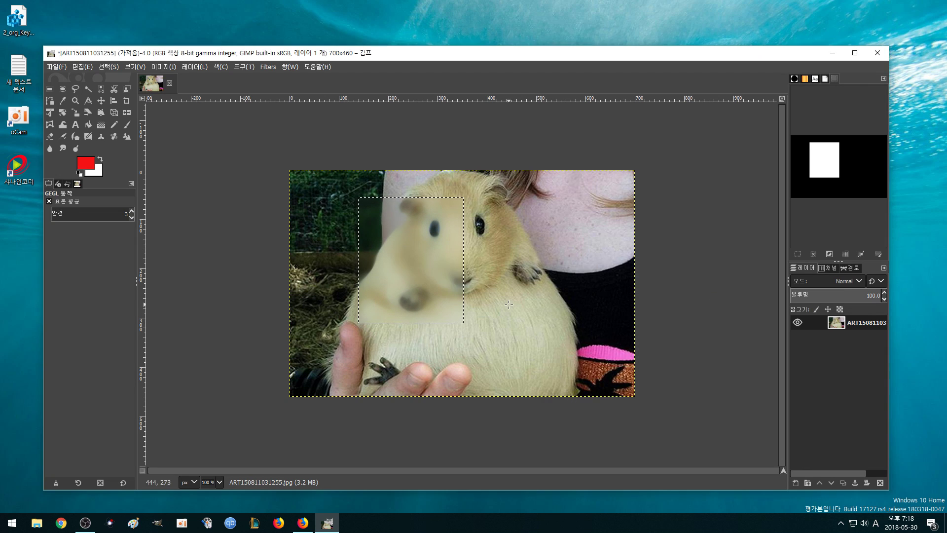
Reapply Median Blur four times to the same selection, with radius 3 and percentile 50.
key(shift+ctrl+f)
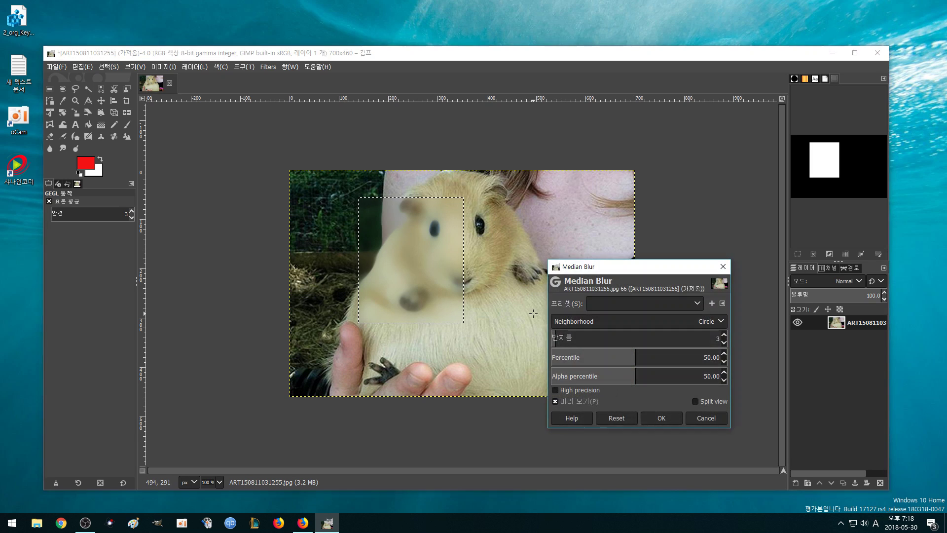
click(662, 418)
key(shift+ctrl+f)
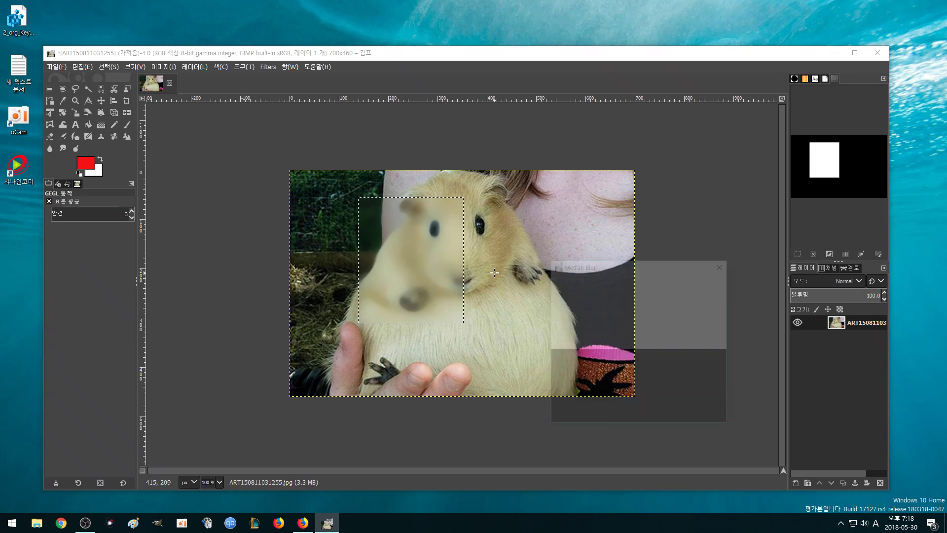
click(673, 416)
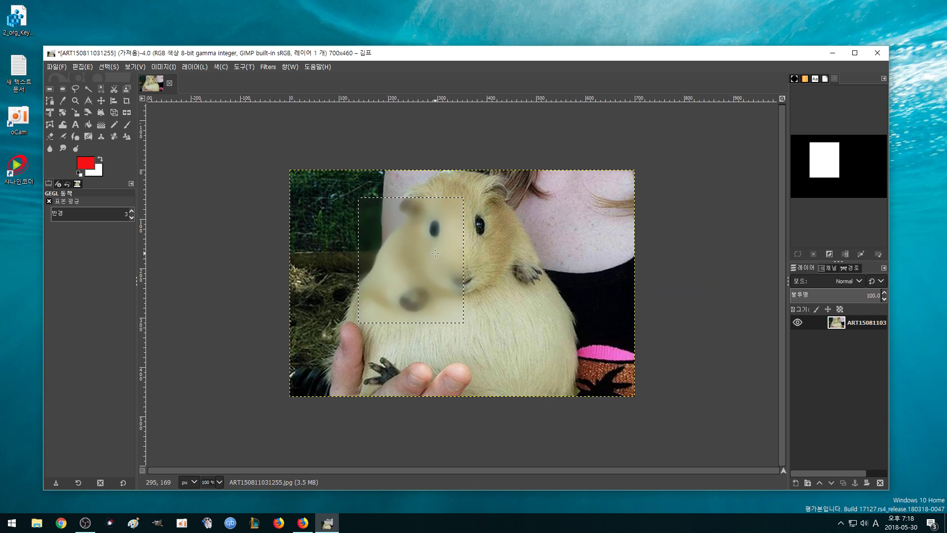
key(shift+ctrl+f)
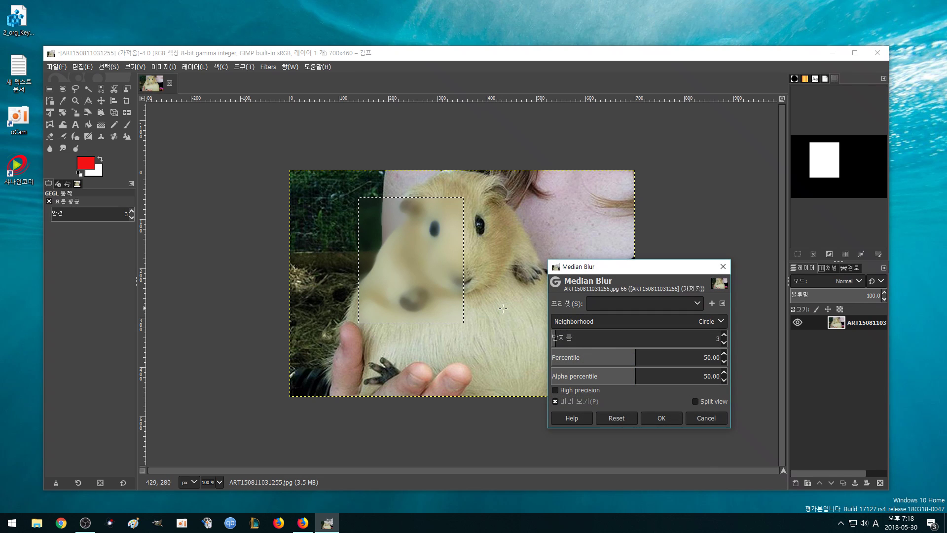
click(669, 418)
right_click(432, 278)
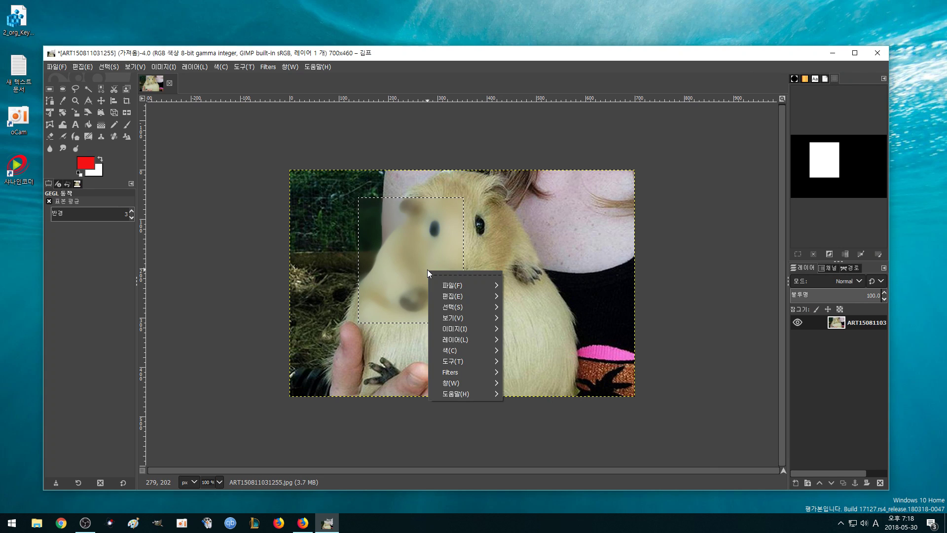
click(339, 261)
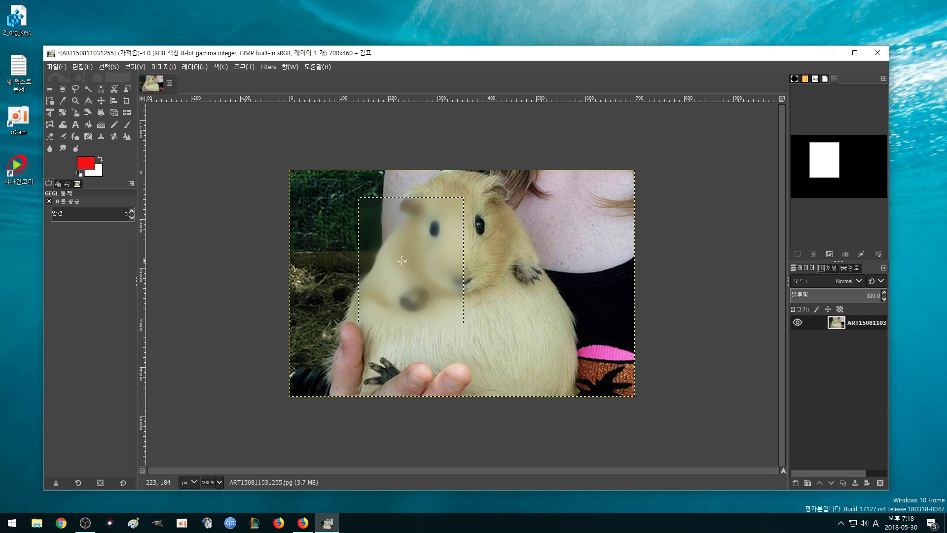
key(ctrl+shift+f)
click(663, 417)
click(56, 66)
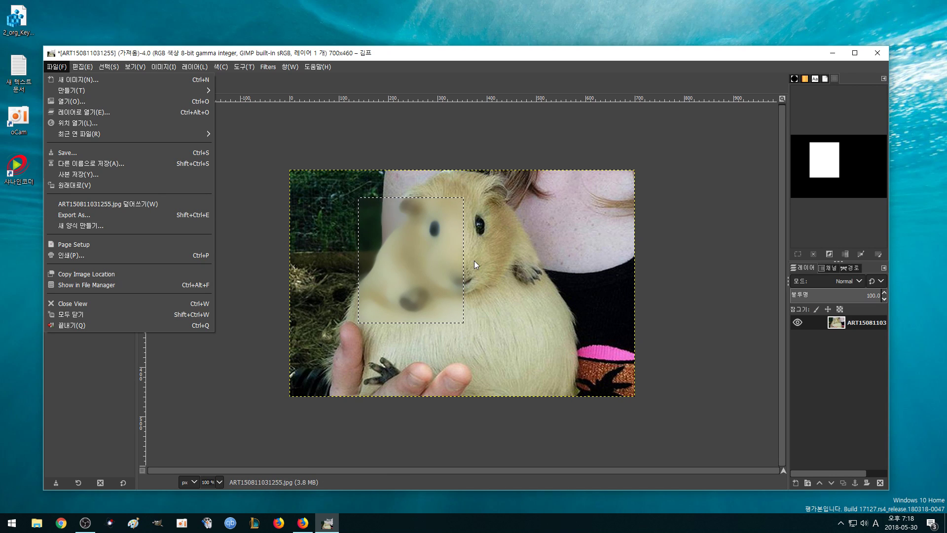
click(252, 217)
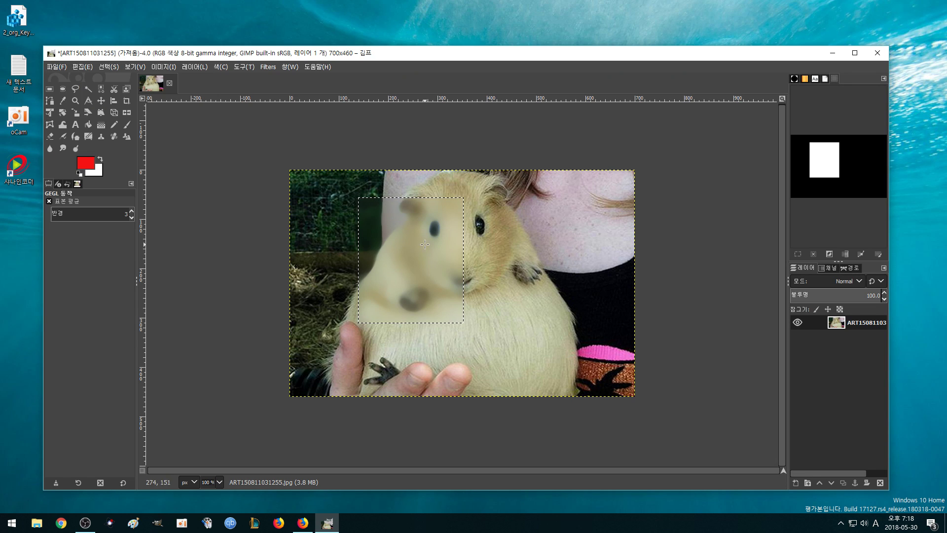
click(268, 66)
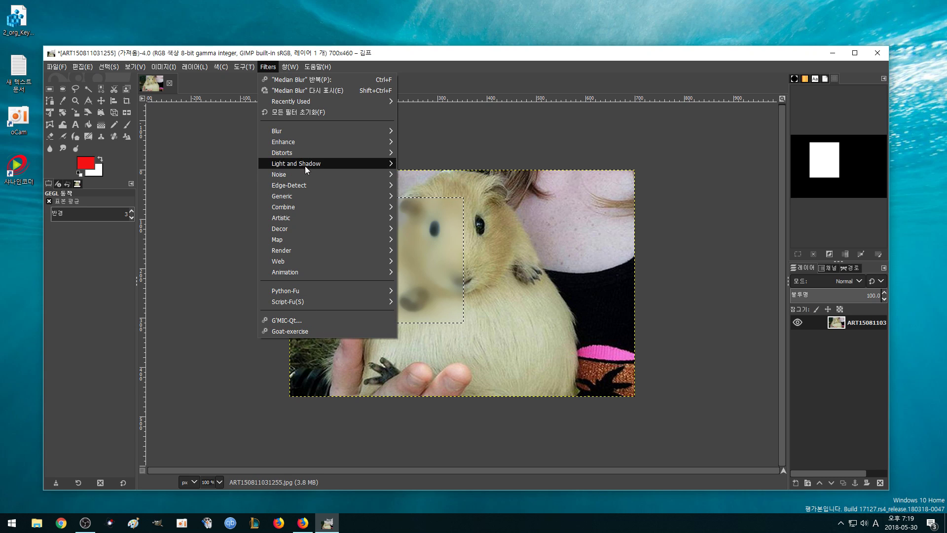
mouse_move(382, 148)
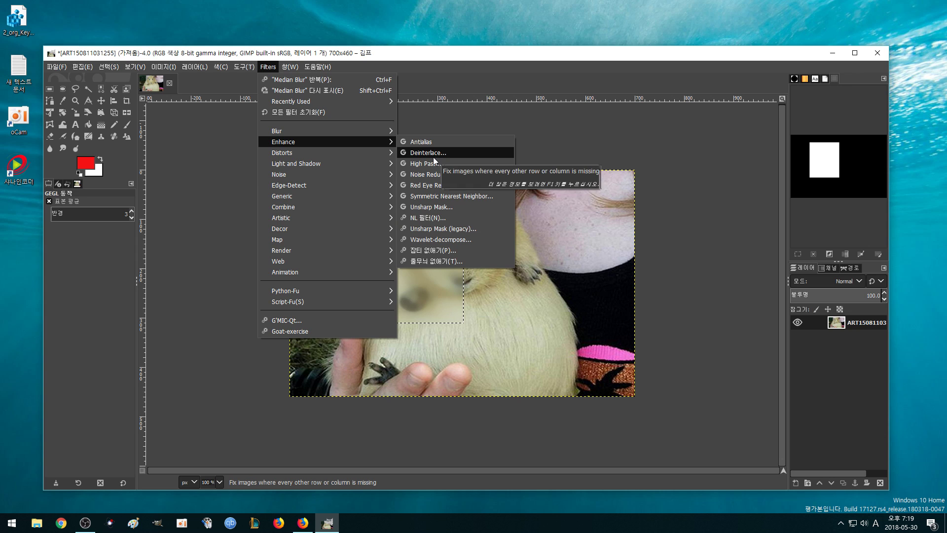
click(545, 245)
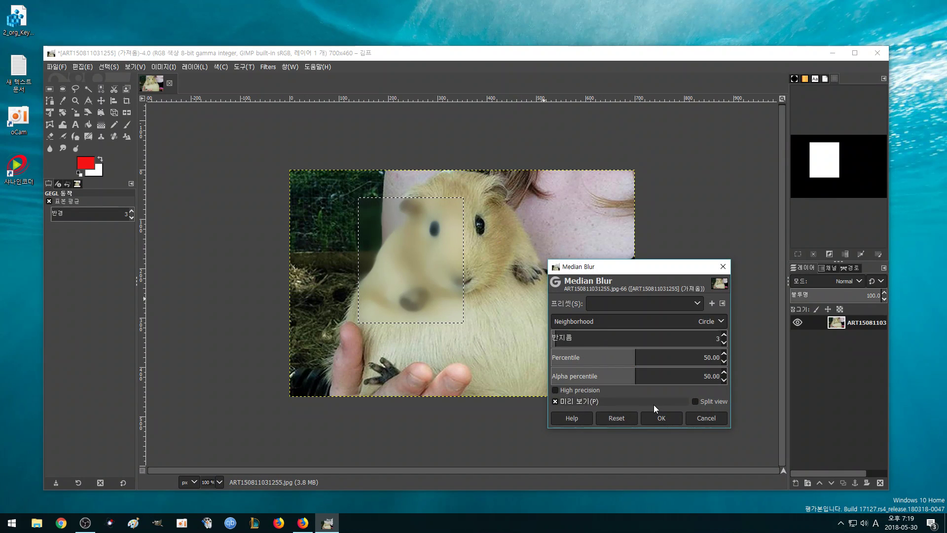
Apply Median Blur with radius 3 three more times to the selected area.
click(653, 415)
key(shift+ctrl+f)
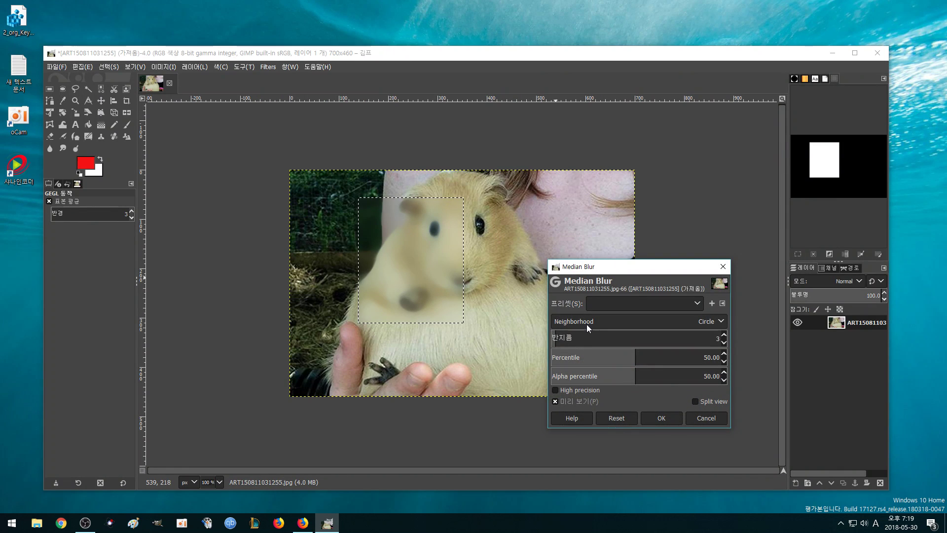
click(655, 418)
key(shift+ctrl+f)
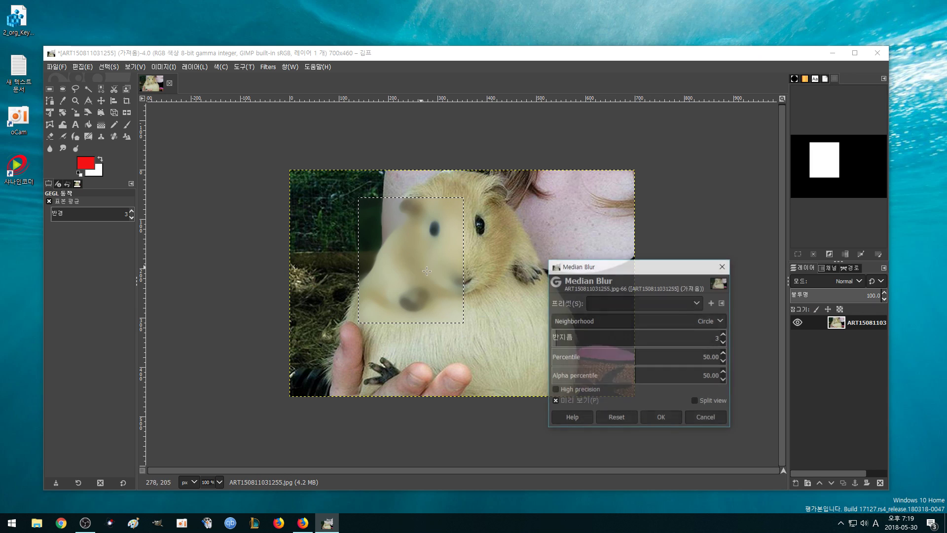
click(660, 418)
Select a rectangle of about 250 × 221 px around the right-hand front paw, try Deinterlace with even fields kept, and cancel it.
click(50, 89)
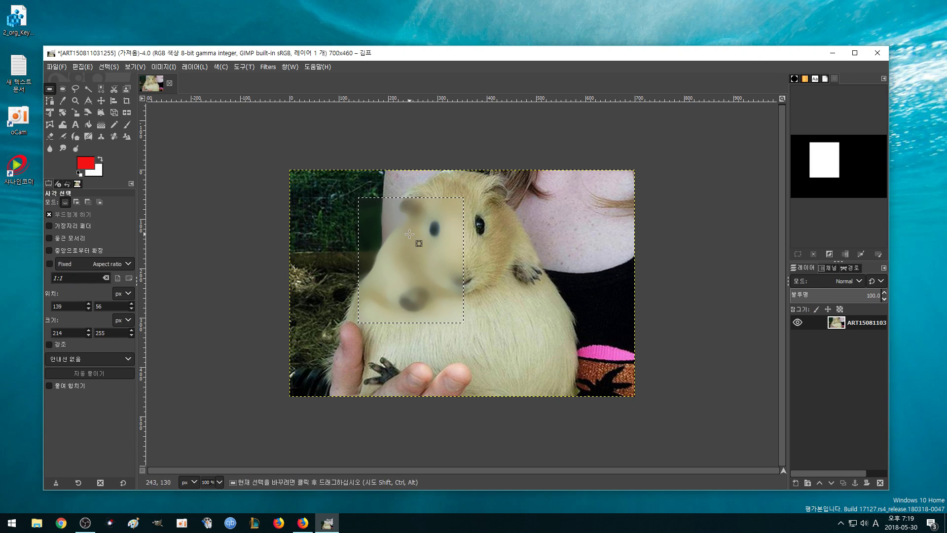
drag(466, 226, 589, 335)
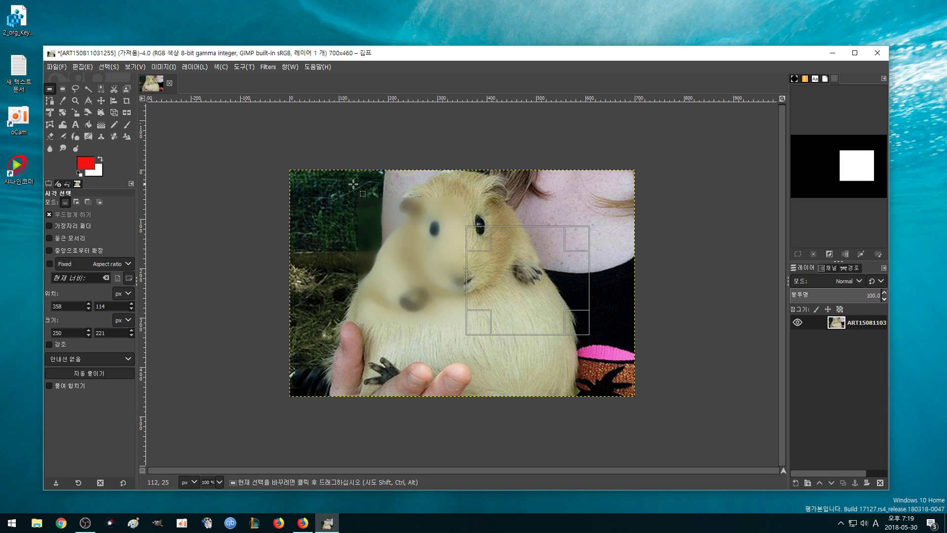
right_click(523, 255)
mouse_move(562, 358)
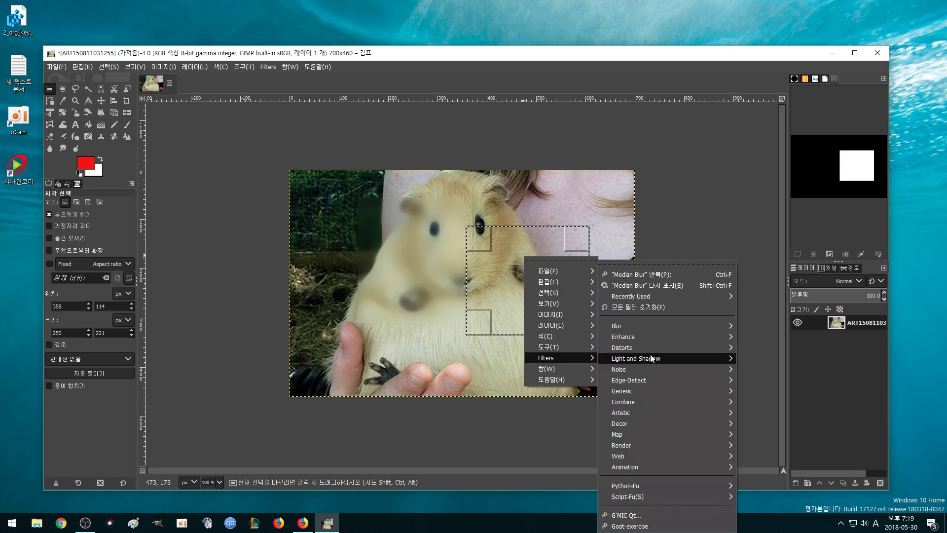
mouse_move(649, 338)
click(770, 355)
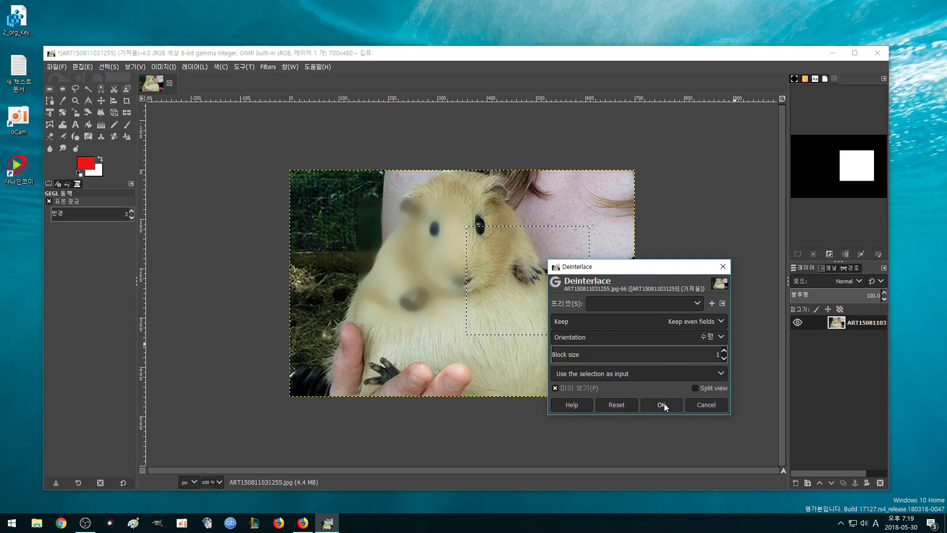
click(723, 266)
Try the Supernova filter in blue with radius 20 and 100 spokes on the selection around the right-hand paw, and undo it.
right_click(528, 256)
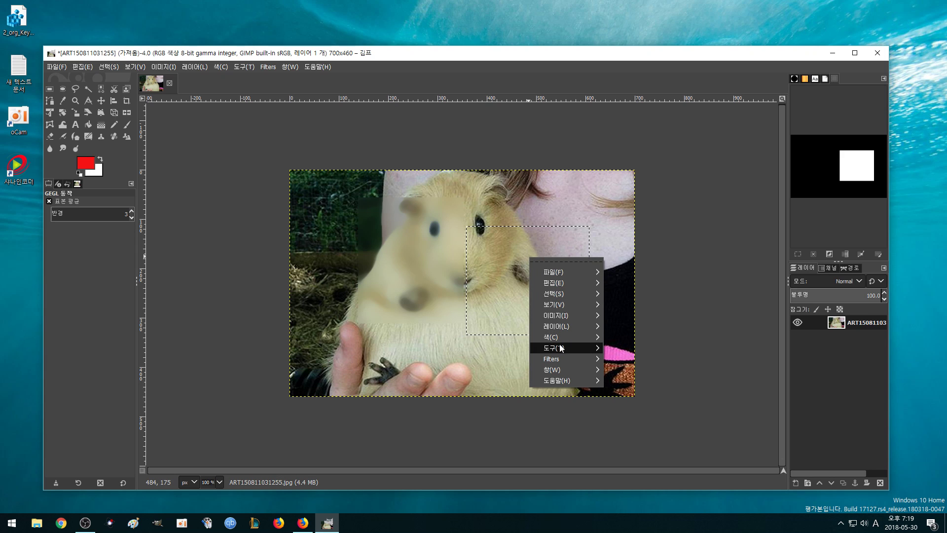
mouse_move(557, 358)
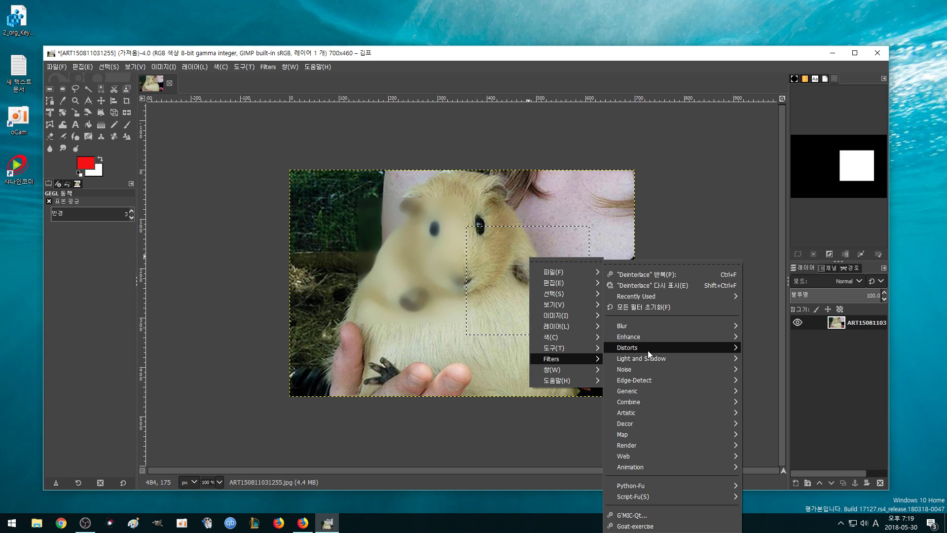
mouse_move(647, 350)
mouse_move(696, 355)
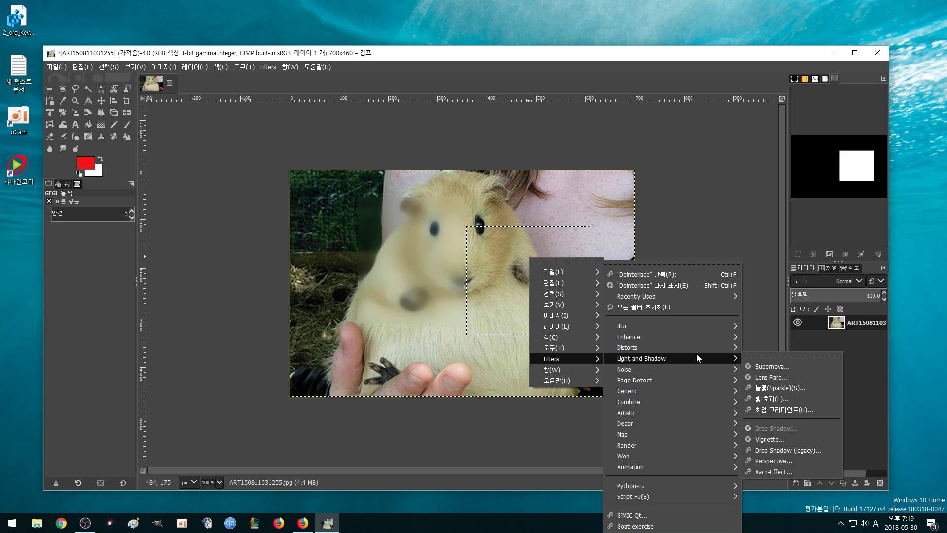
click(777, 368)
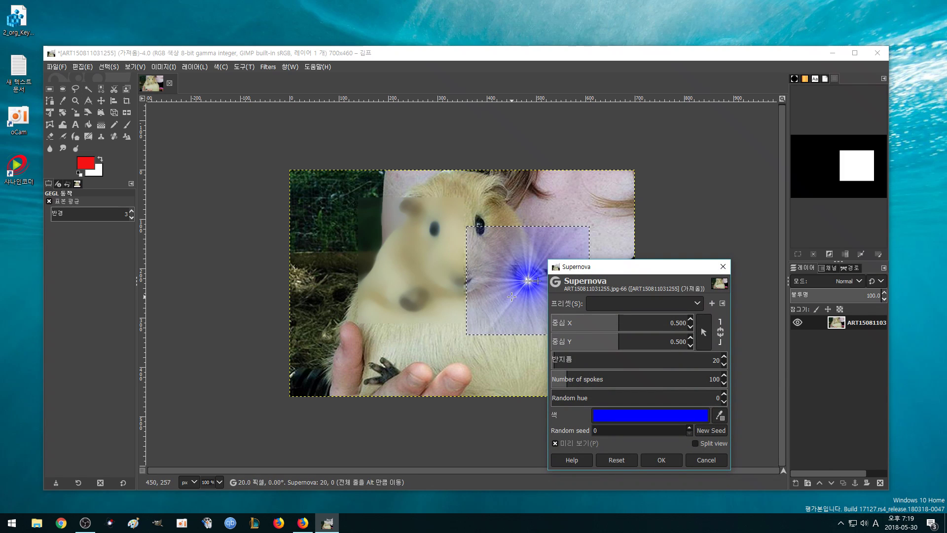
click(660, 459)
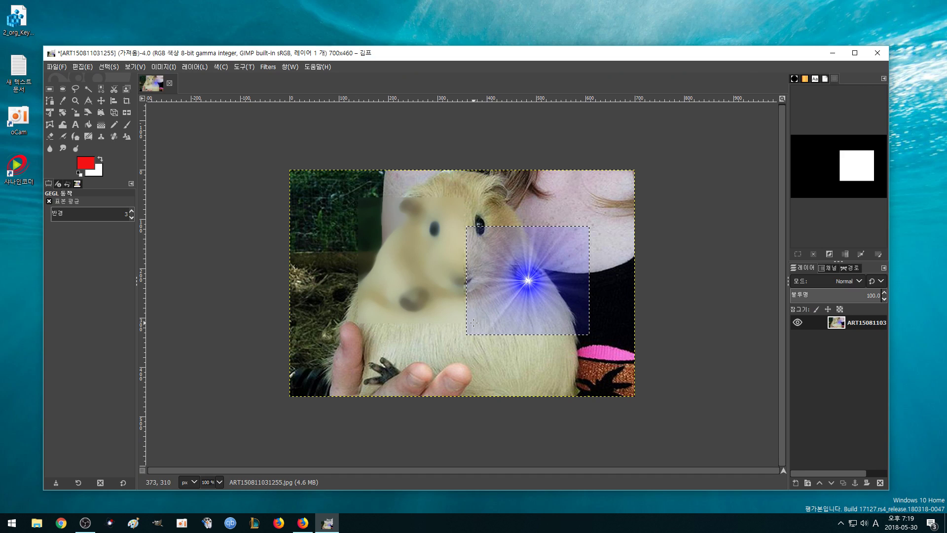
key(ctrl+z)
key(ctrl+shift+f)
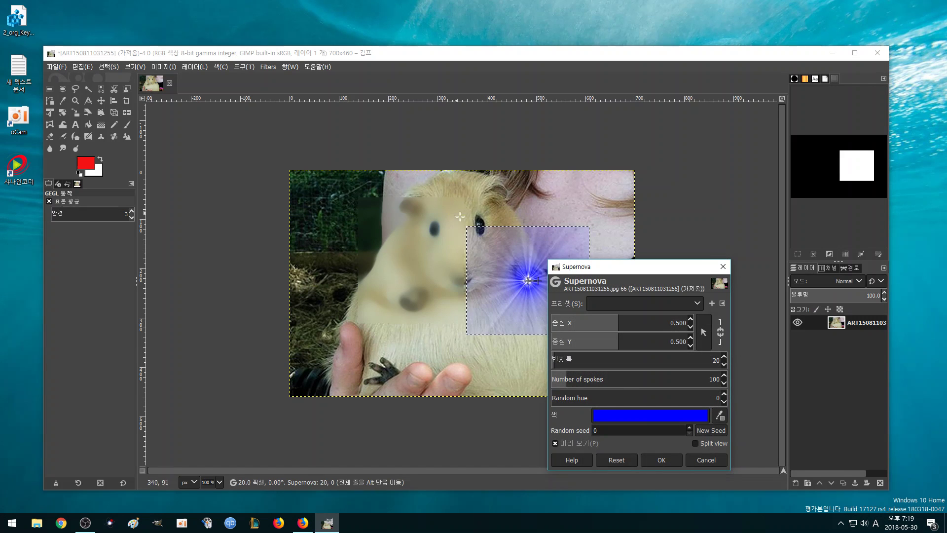
click(705, 459)
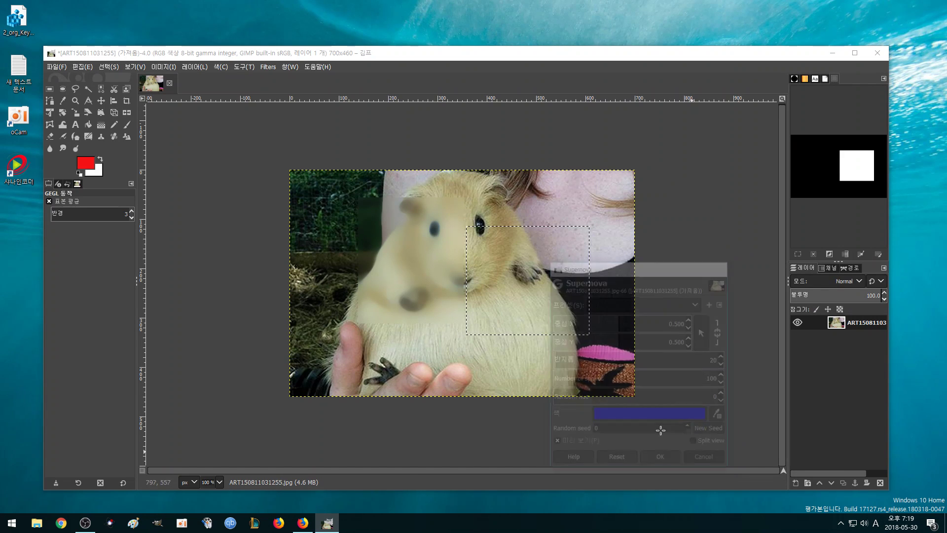
Undo the Median blurs and the rectangular selections to restore the original photo.
click(52, 91)
click(397, 292)
key(ctrl+z)
key(ctrl+z)
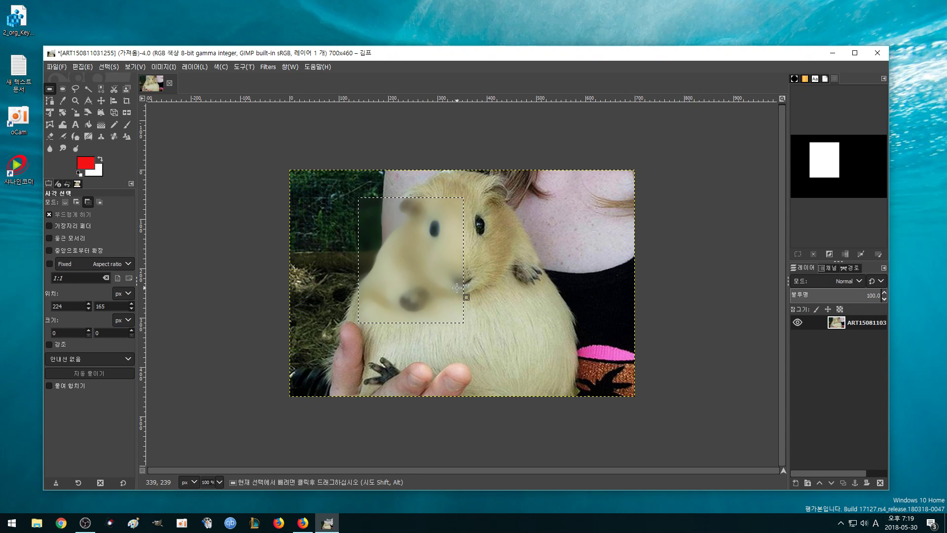
key(ctrl+z)
key(ctrl+z)
Select a rectangle of about 344 × 253 px around the guinea pig's face and front paws, try Zoom Motion Blur with centre X 0.509, and cancel it.
drag(373, 199, 542, 323)
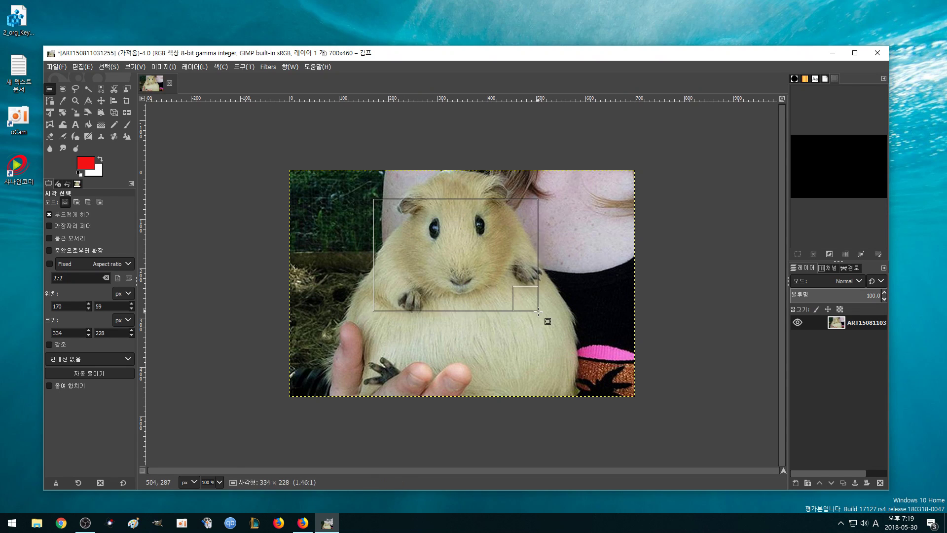
right_click(467, 249)
mouse_move(507, 351)
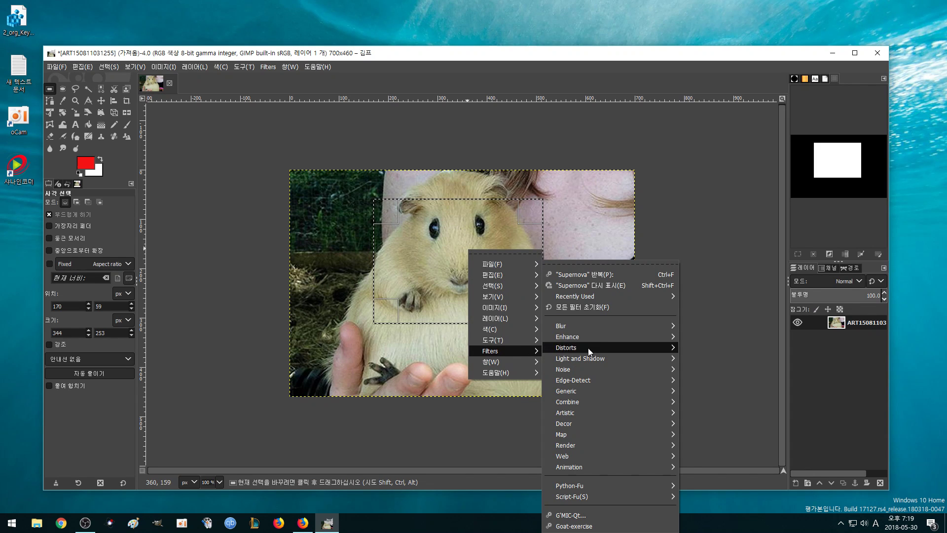
mouse_move(590, 326)
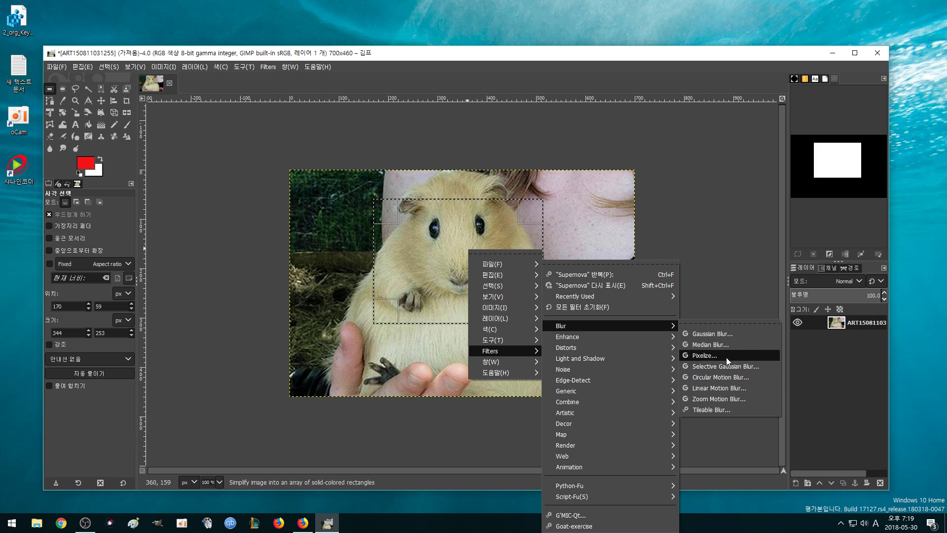
click(731, 398)
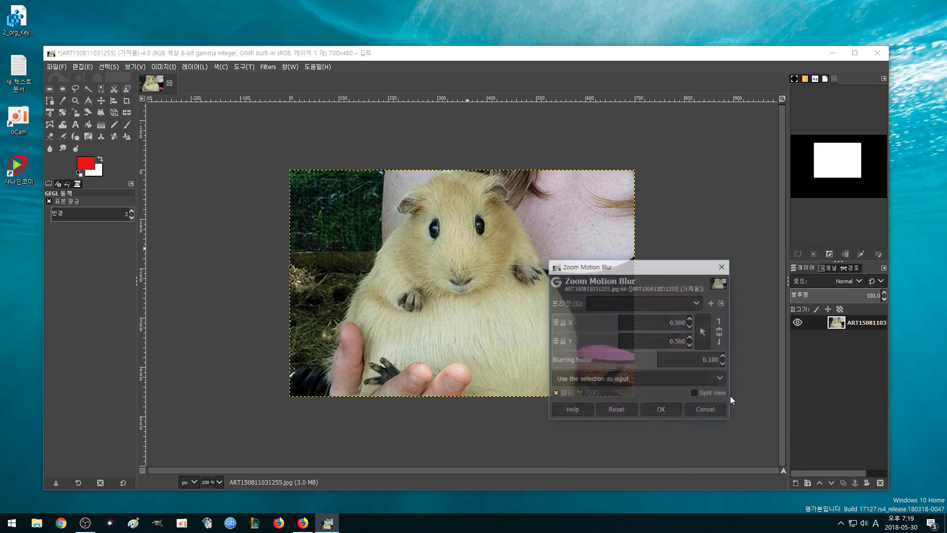
click(691, 318)
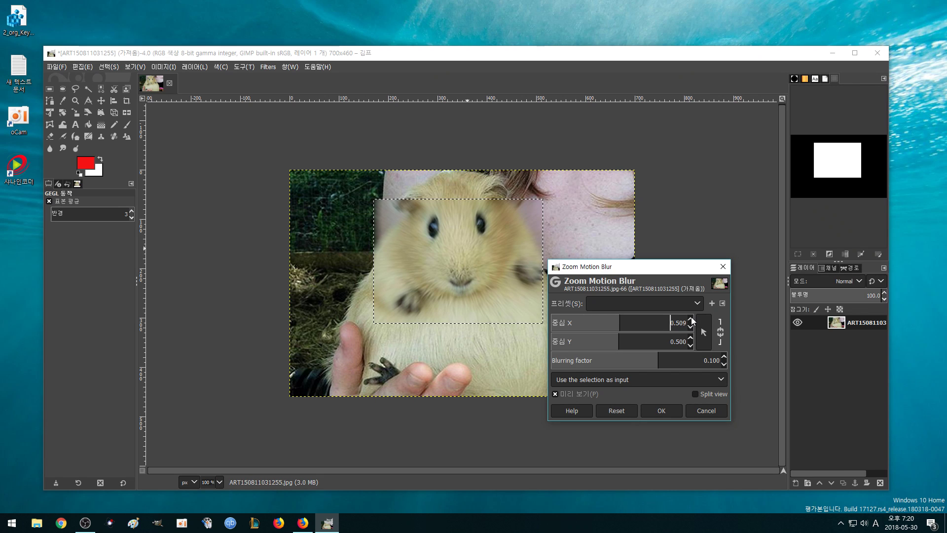
click(690, 318)
click(691, 328)
click(706, 412)
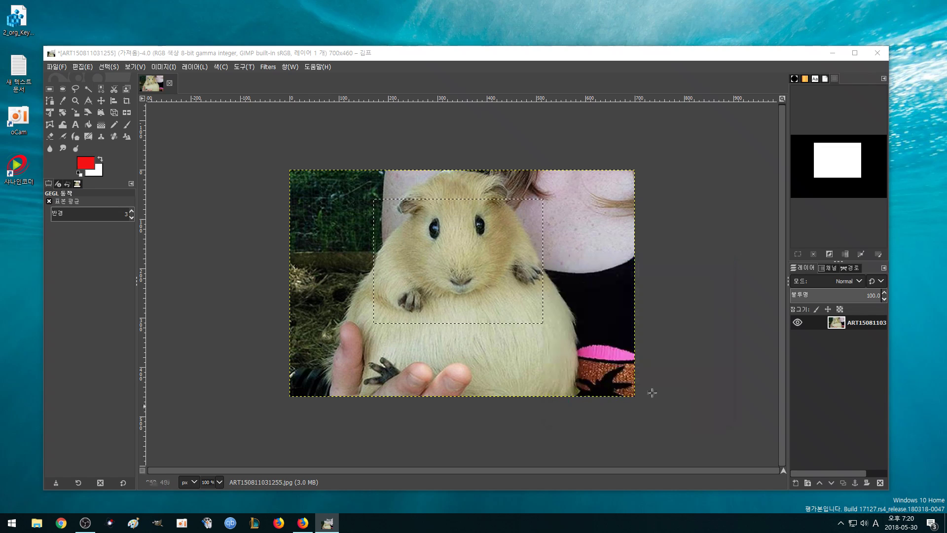
Try Zoom Motion Blur again on the selected face area with a blurring factor of 0.108, and cancel it.
key(ctrl+shift+f)
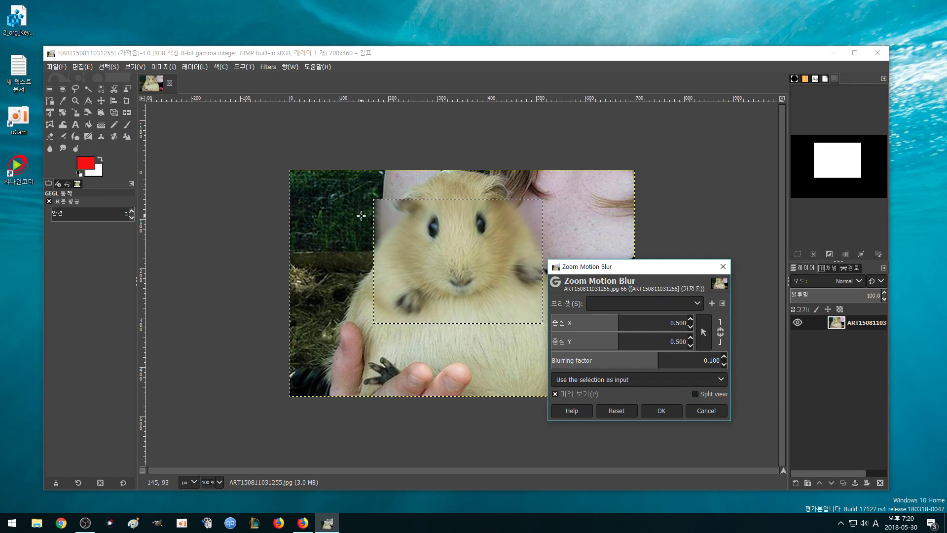
click(724, 356)
click(722, 378)
click(721, 378)
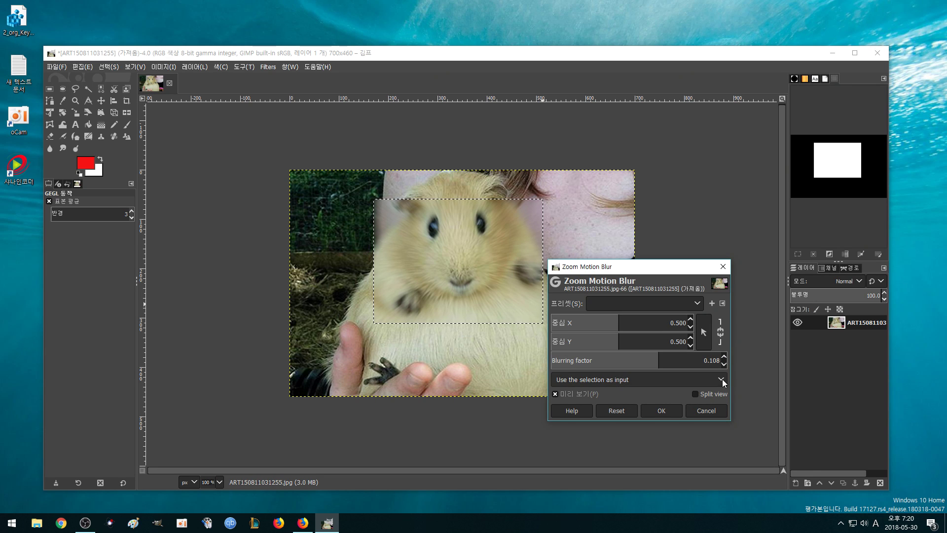
click(697, 409)
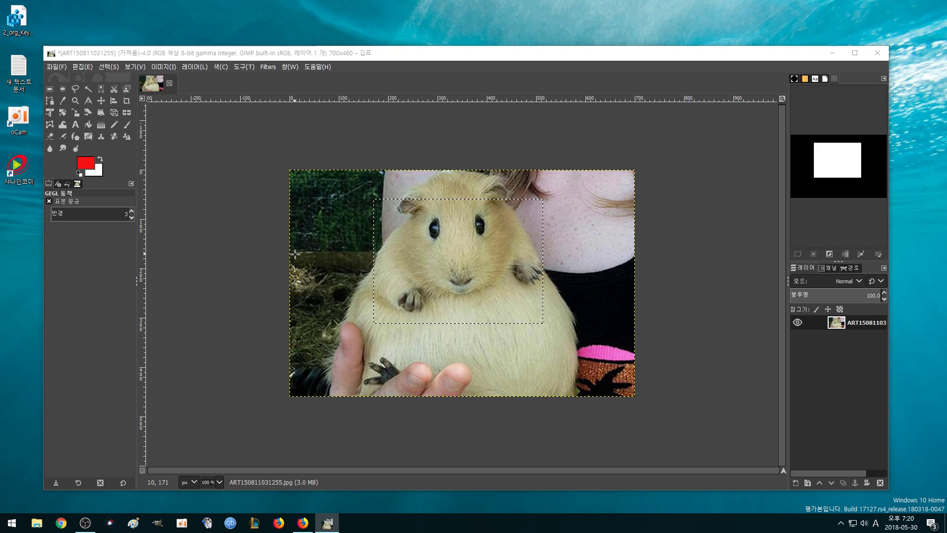